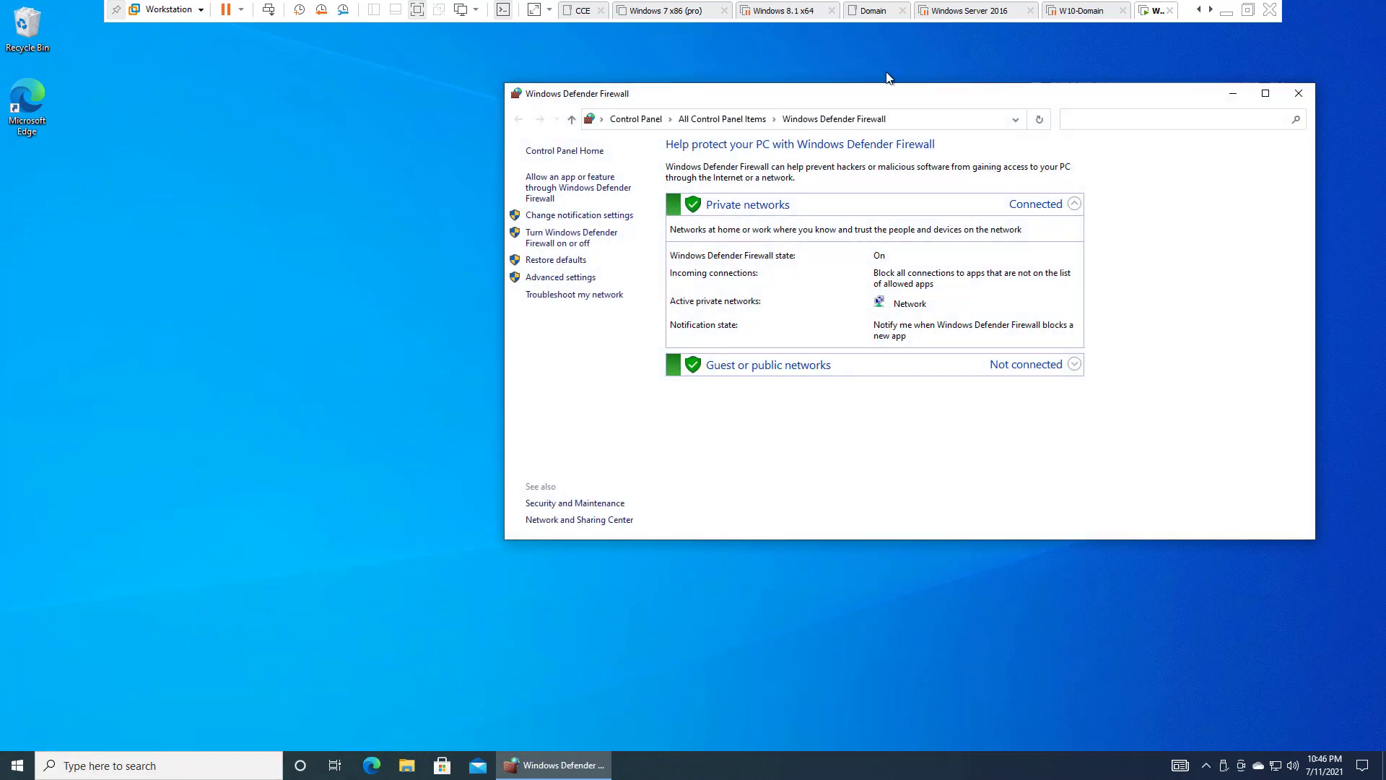
Expand the guest or public networks details and turn off Windows Defender Firewall for both private and public networks.
left_click_drag(866, 96, 651, 96)
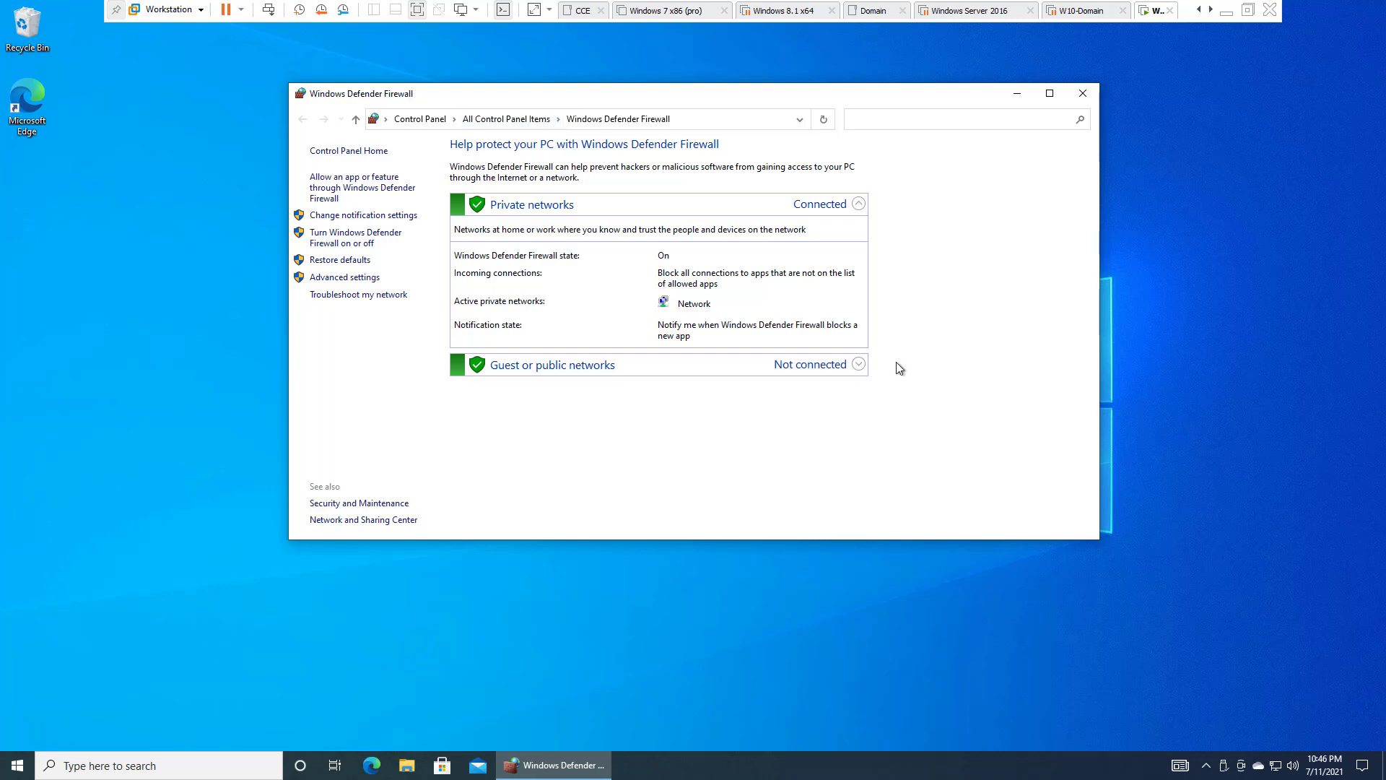
left_click(858, 365)
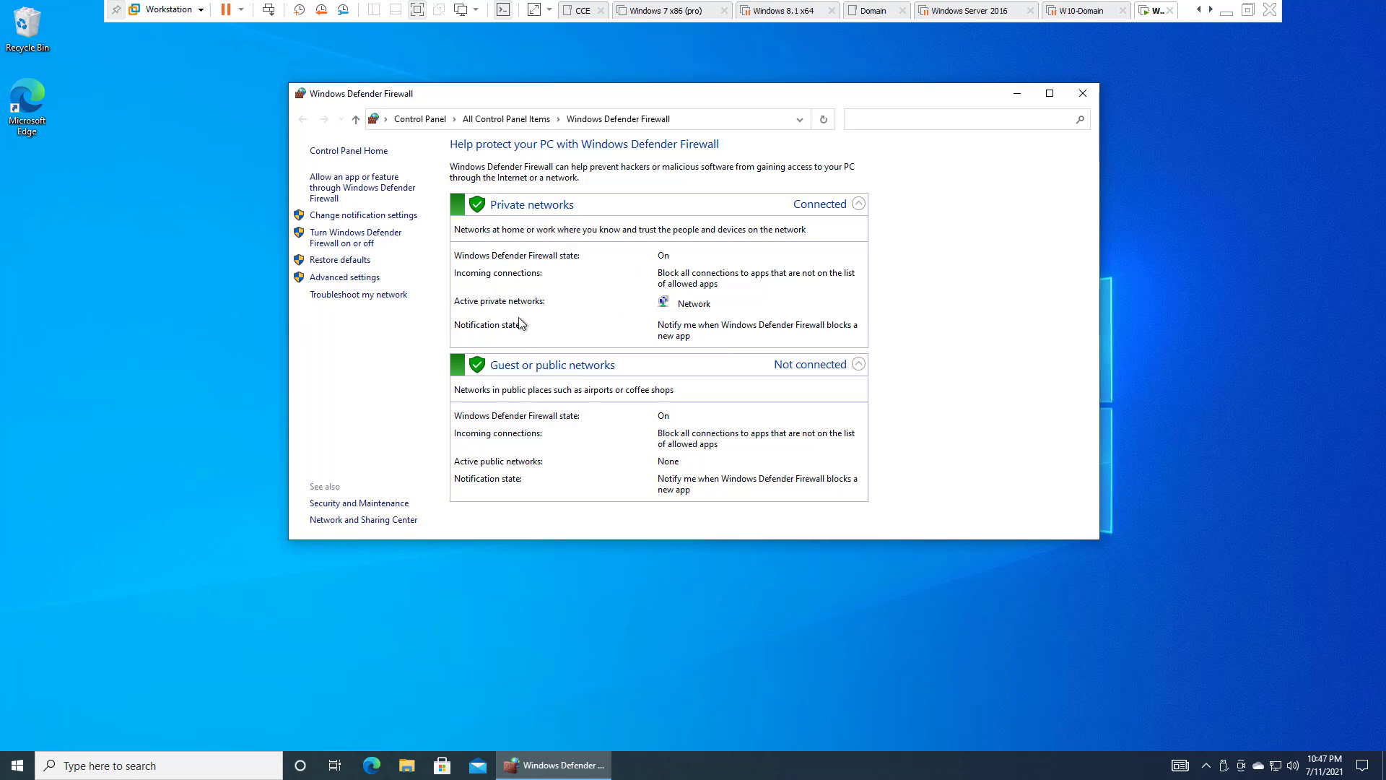
left_click(365, 244)
left_click(529, 255)
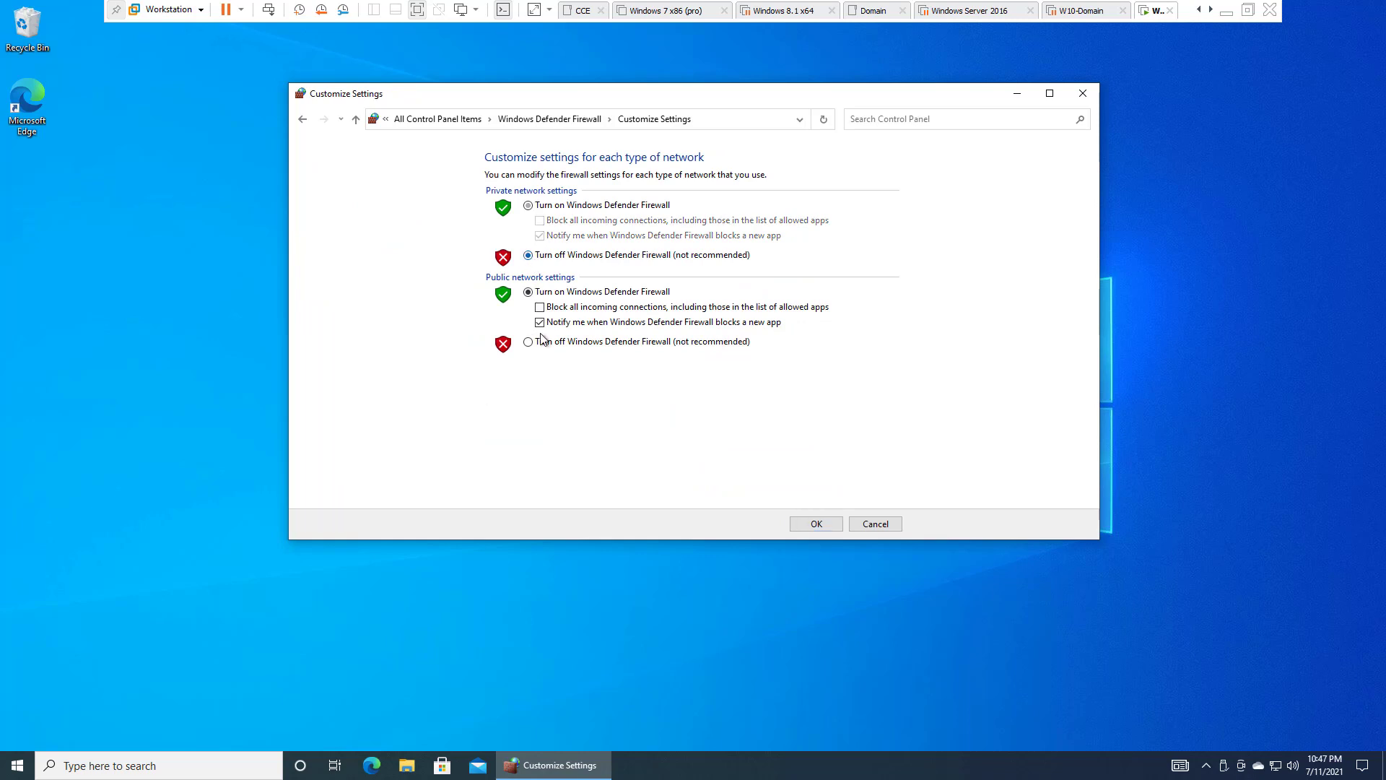
left_click(540, 346)
left_click(817, 523)
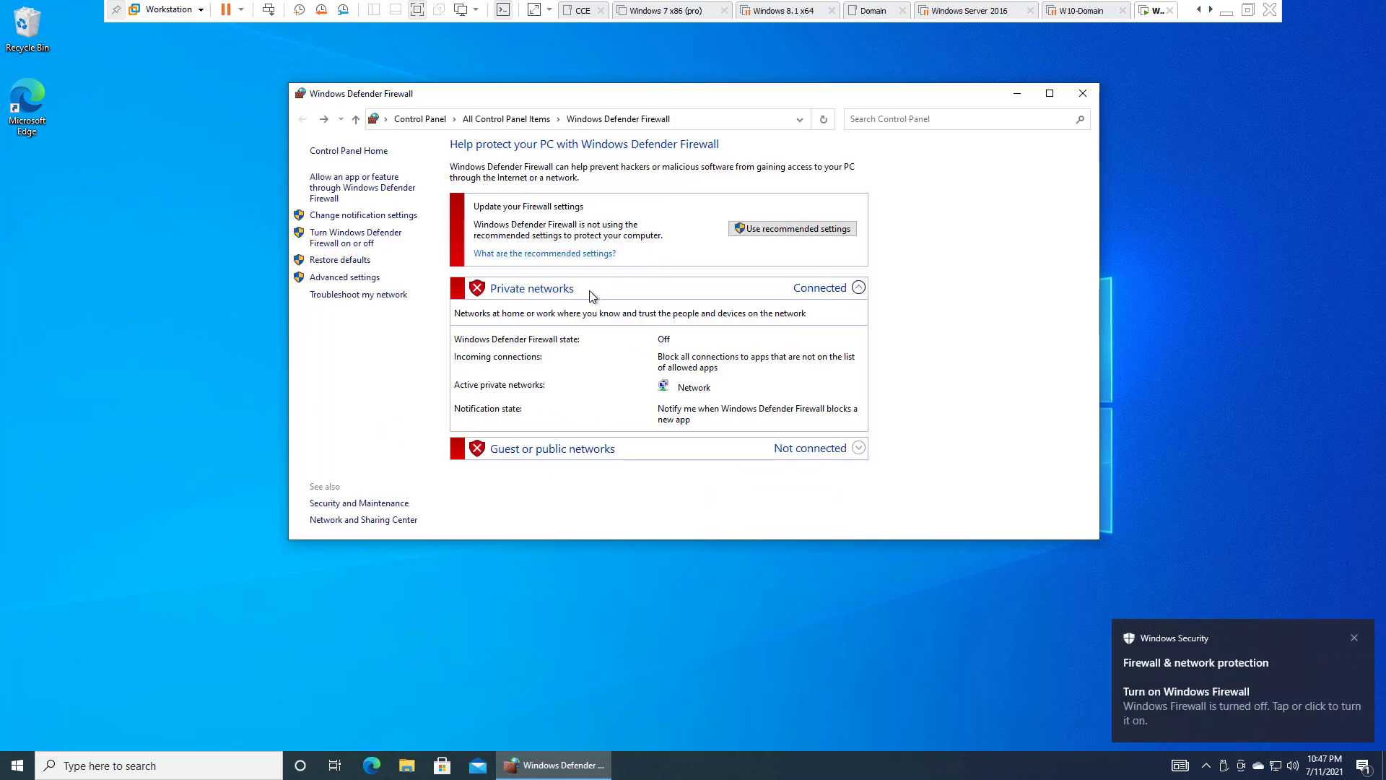
Restore the recommended firewall settings and review the customization options for each network type.
left_click(748, 229)
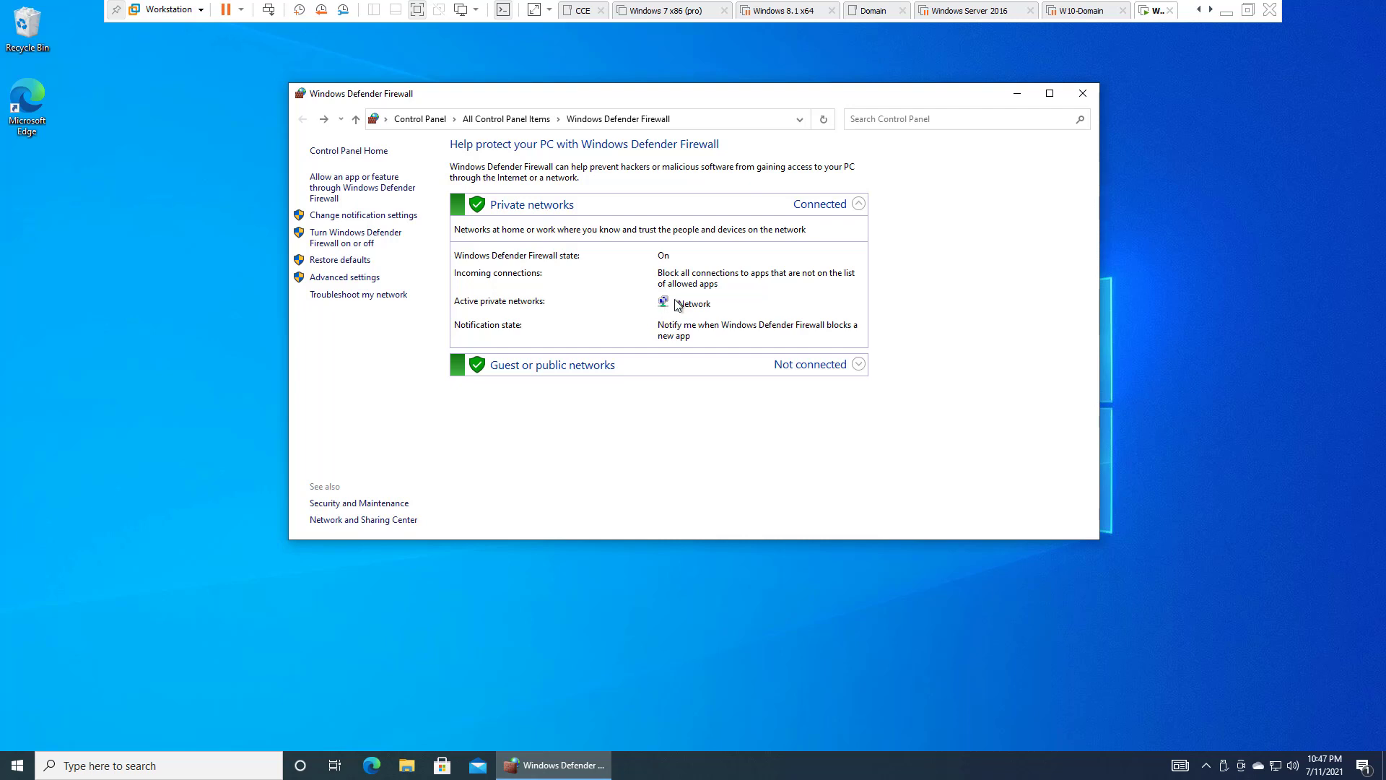
left_click(338, 217)
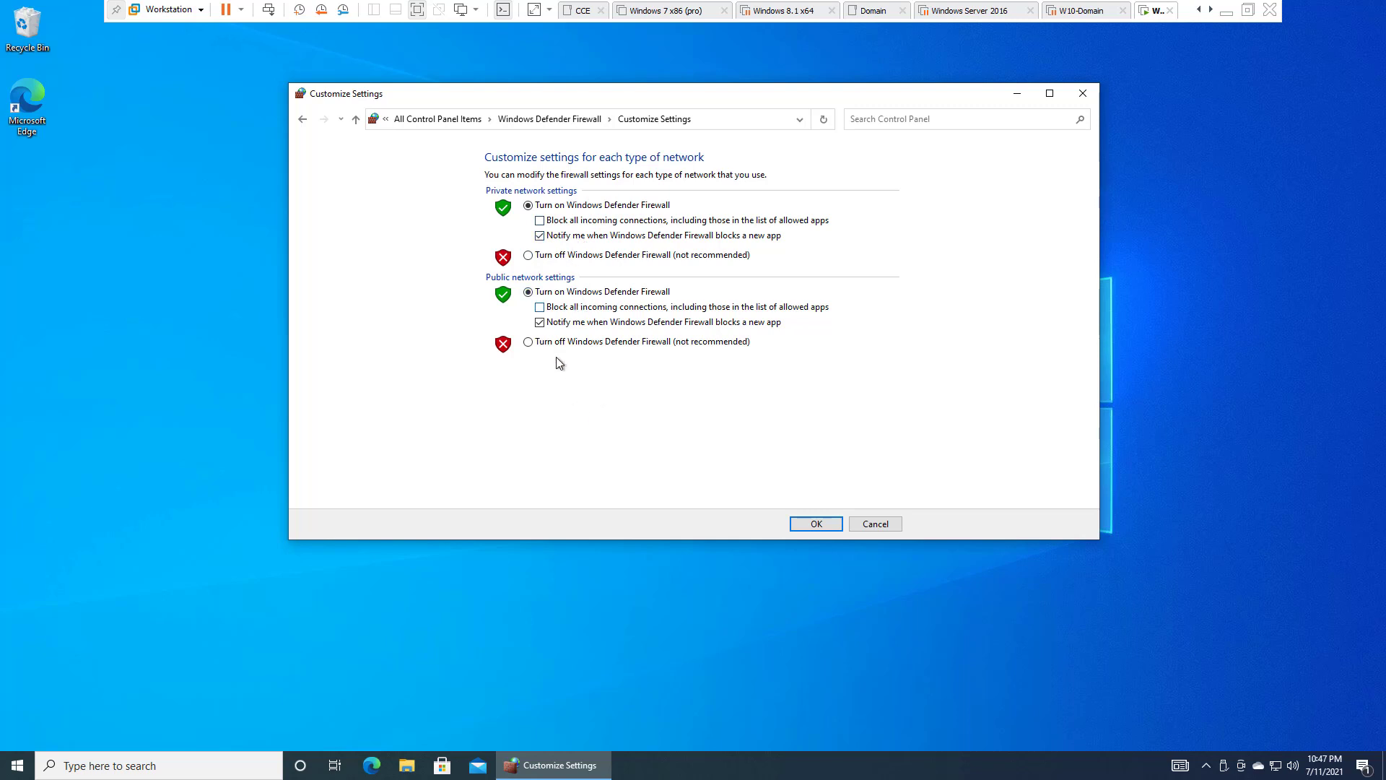
left_click(302, 120)
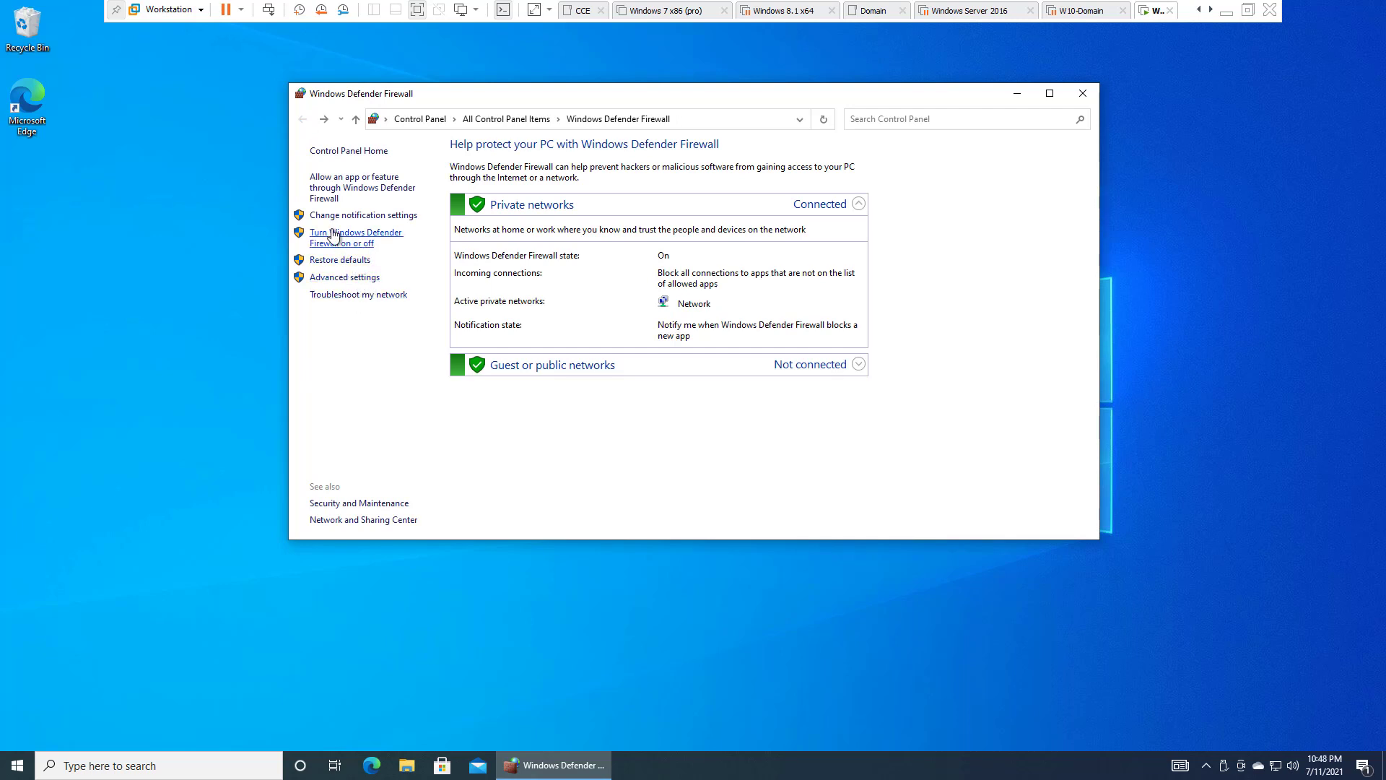
Open the firewall's advanced settings console, centre it on the desktop and minimize the basic firewall window.
left_click(333, 280)
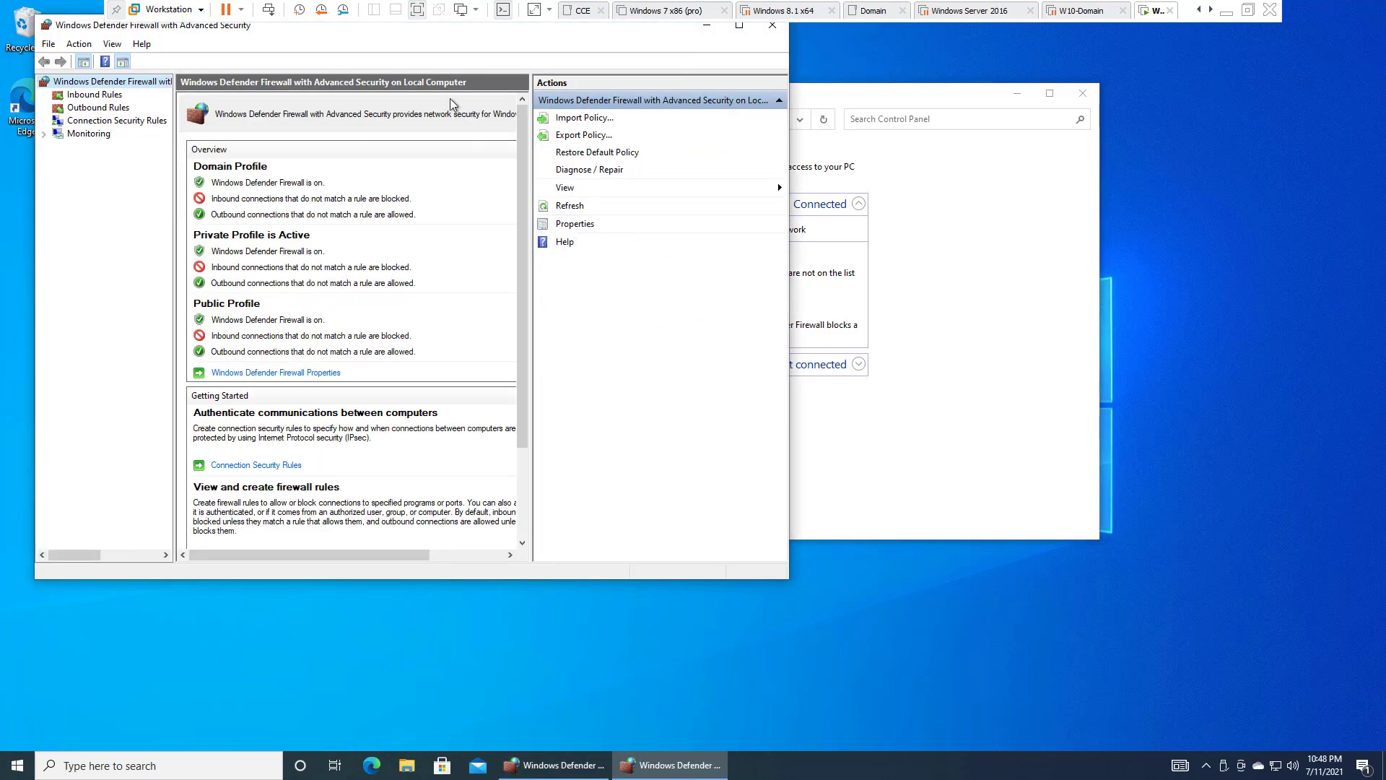
left_click_drag(153, 24, 403, 85)
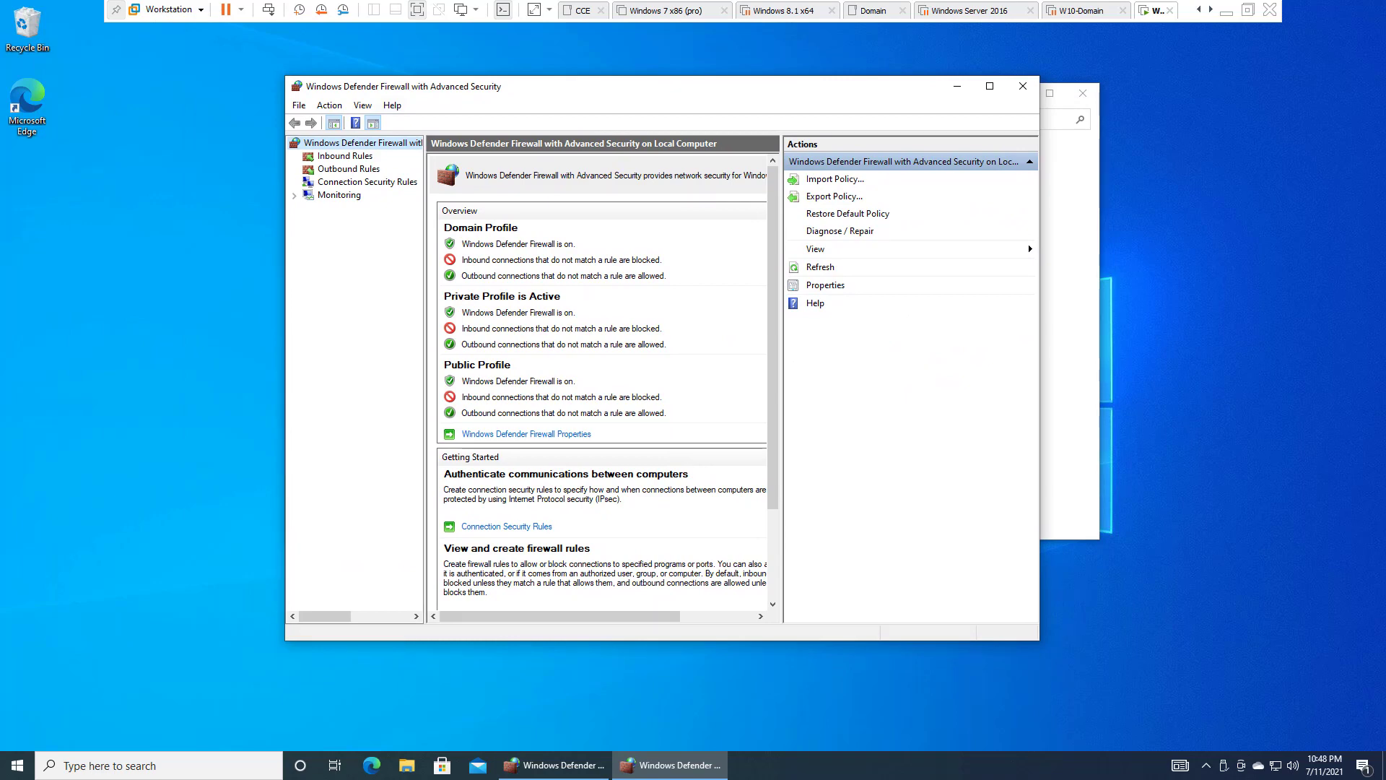
left_click(1069, 210)
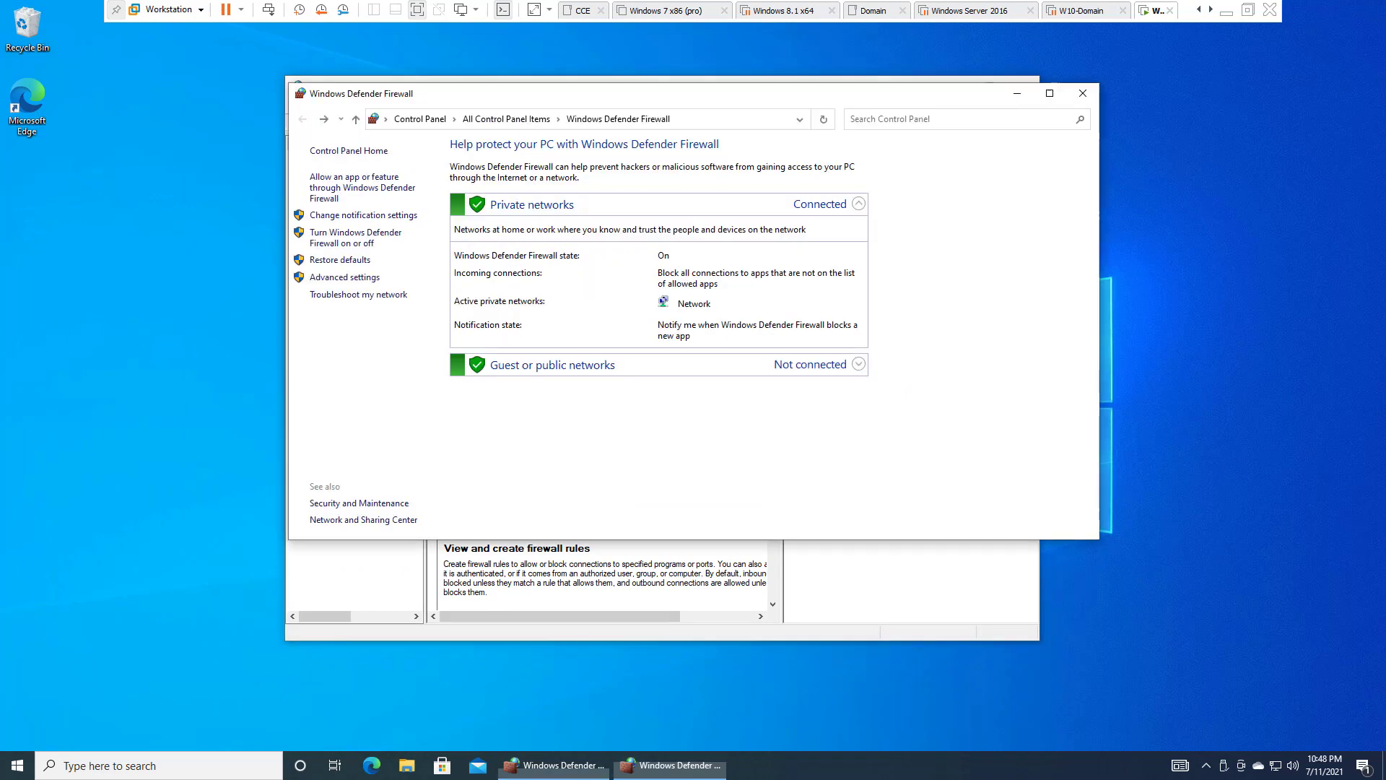
left_click(1017, 93)
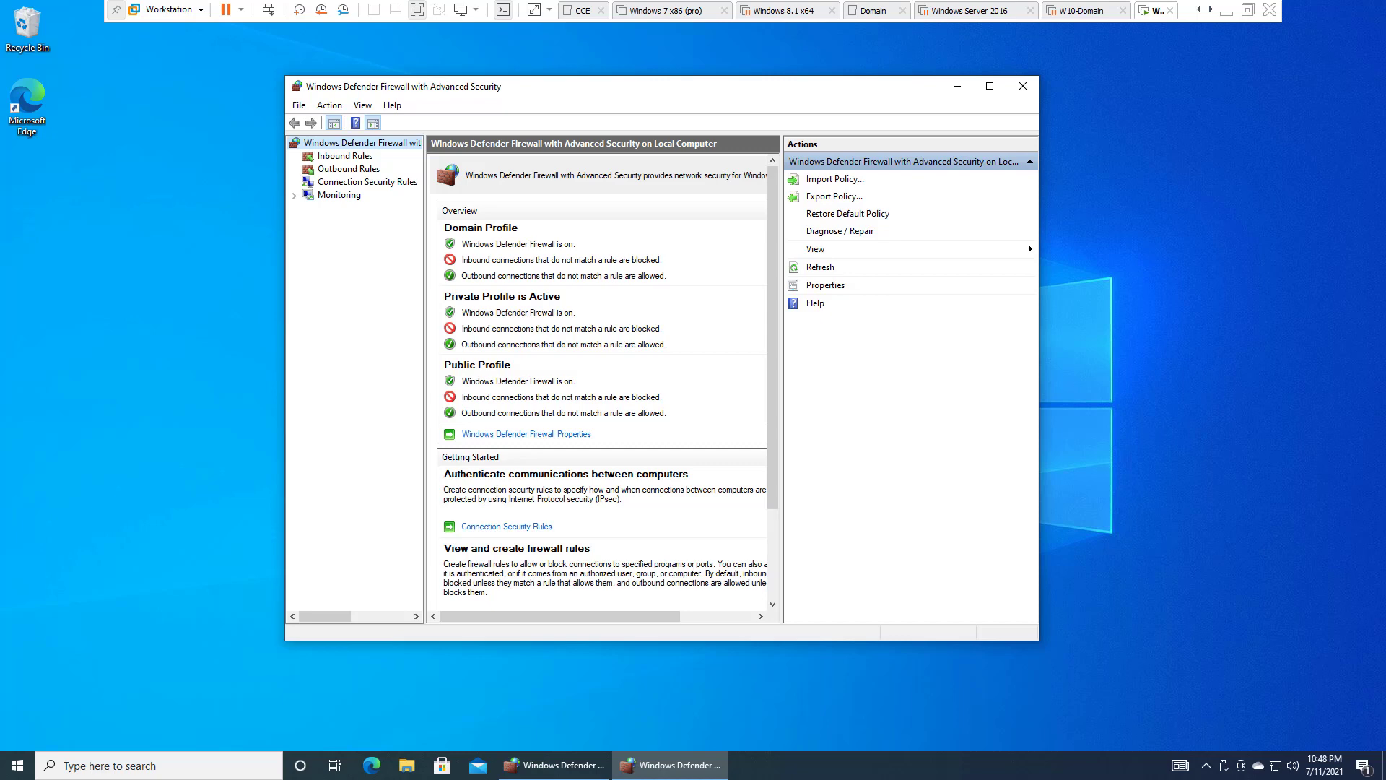
Browse the inbound rules, examining the DIAL protocol server and File and Printer Sharing entries.
left_click(345, 156)
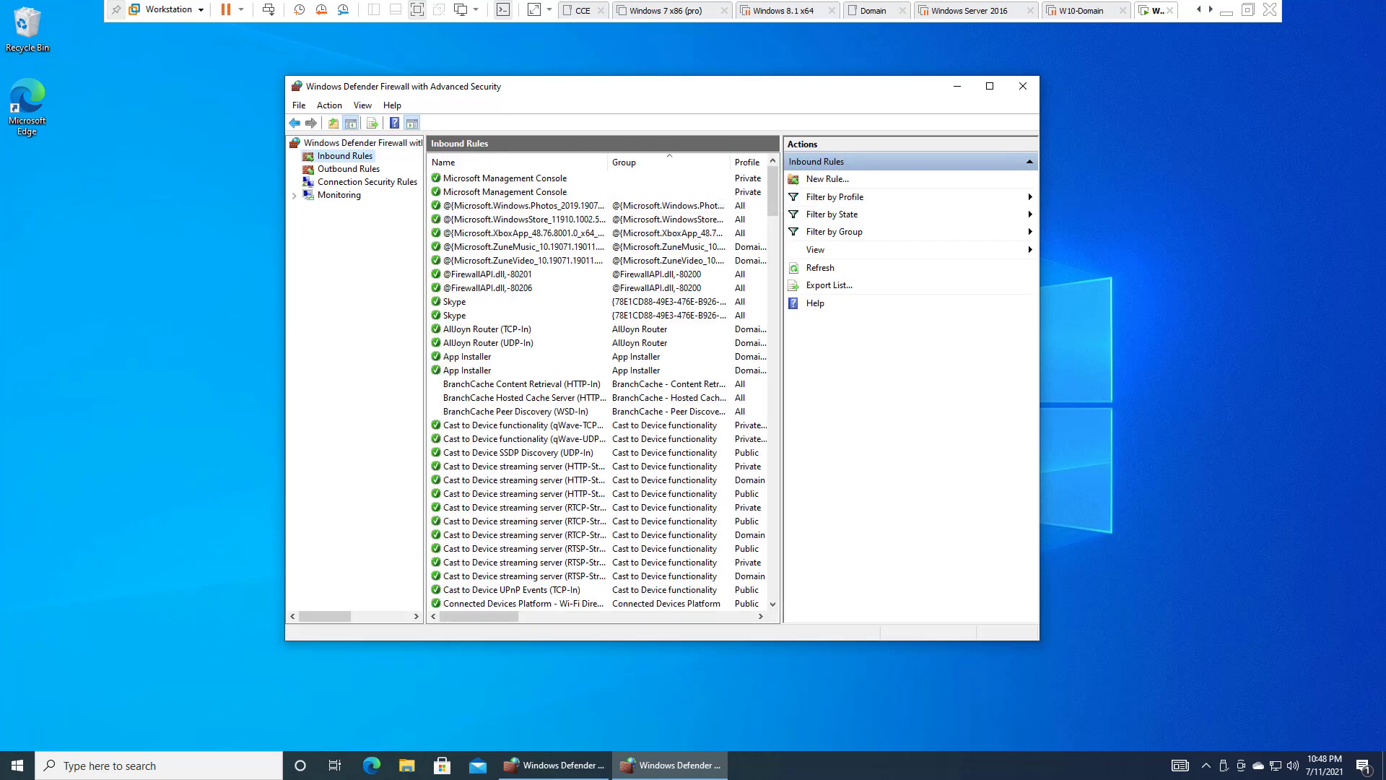
scroll(603, 390, "down", 9)
scroll(603, 383, "down", 10)
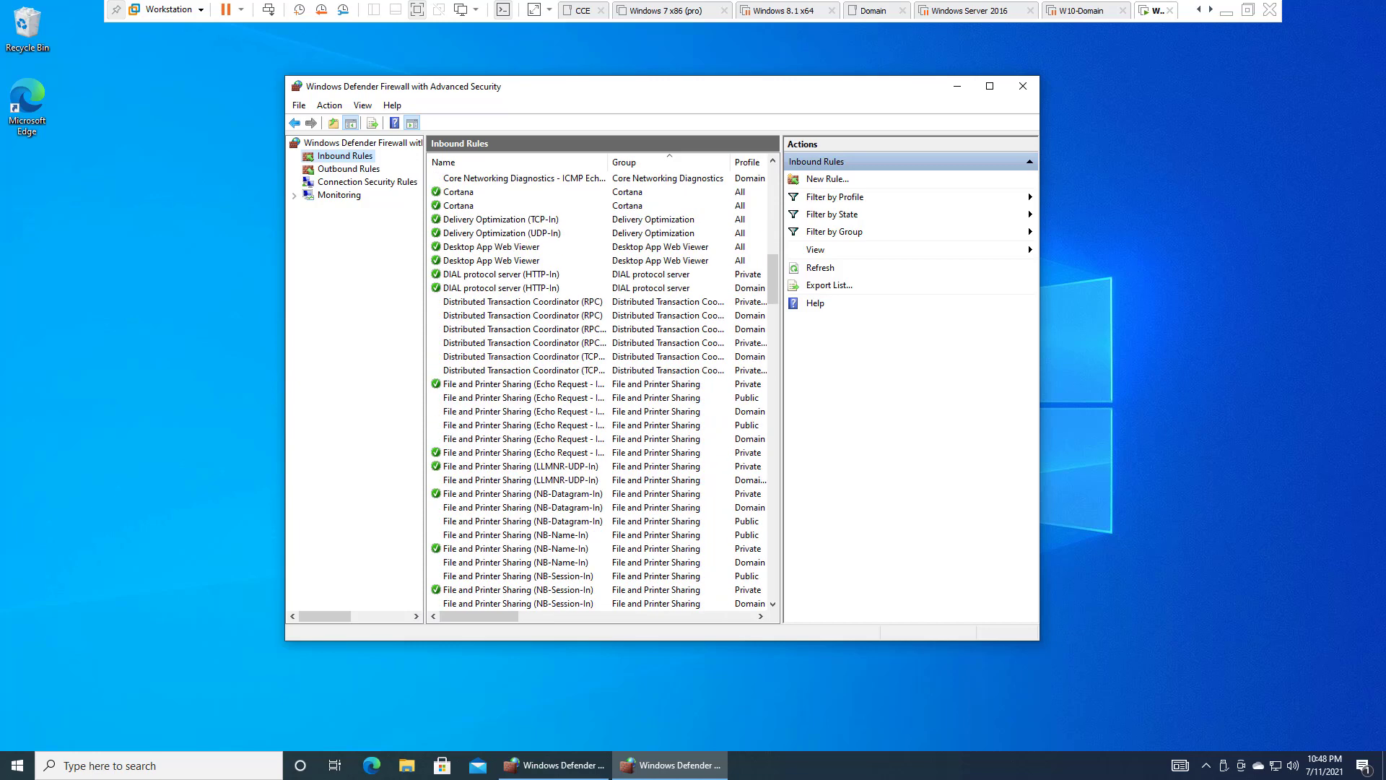
left_click(524, 384)
left_click(524, 289)
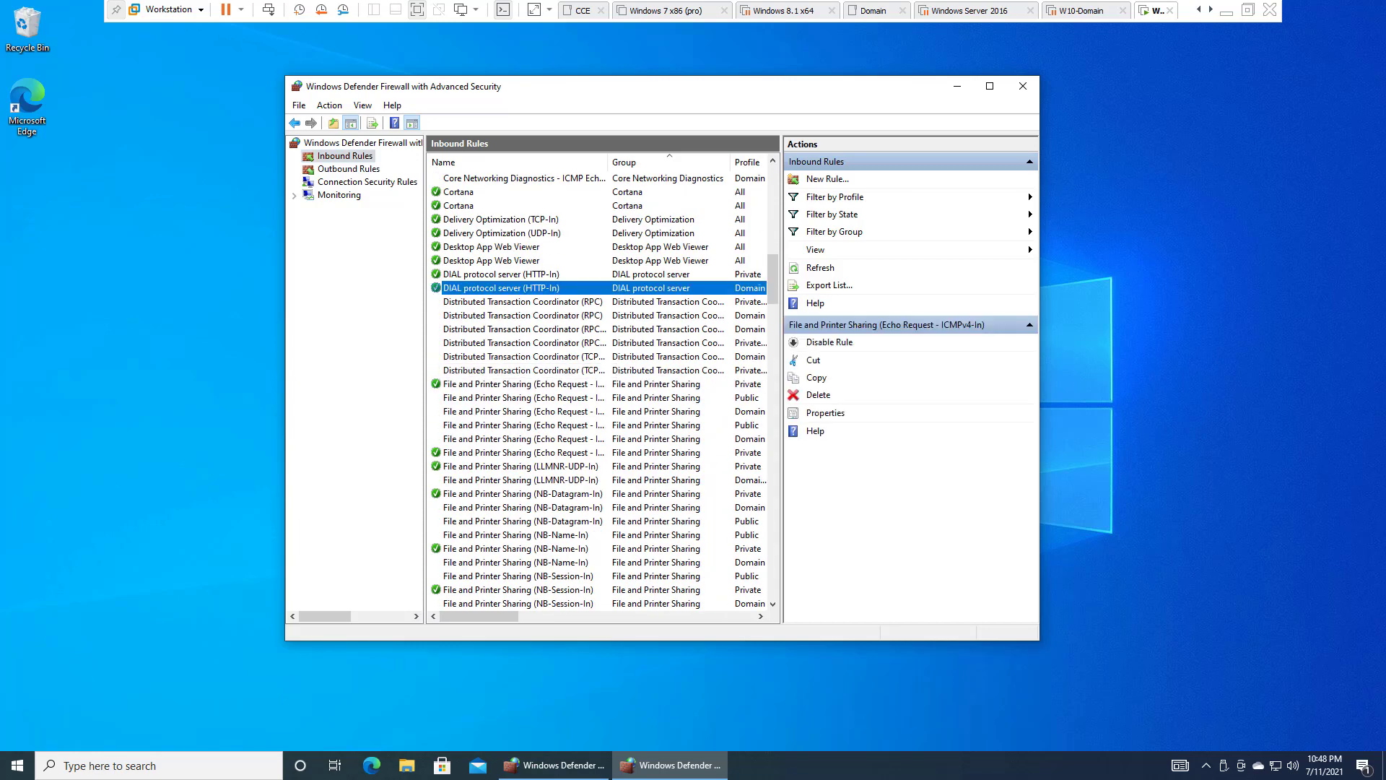
scroll(523, 288, "down", 4)
scroll(523, 384, "down", 2)
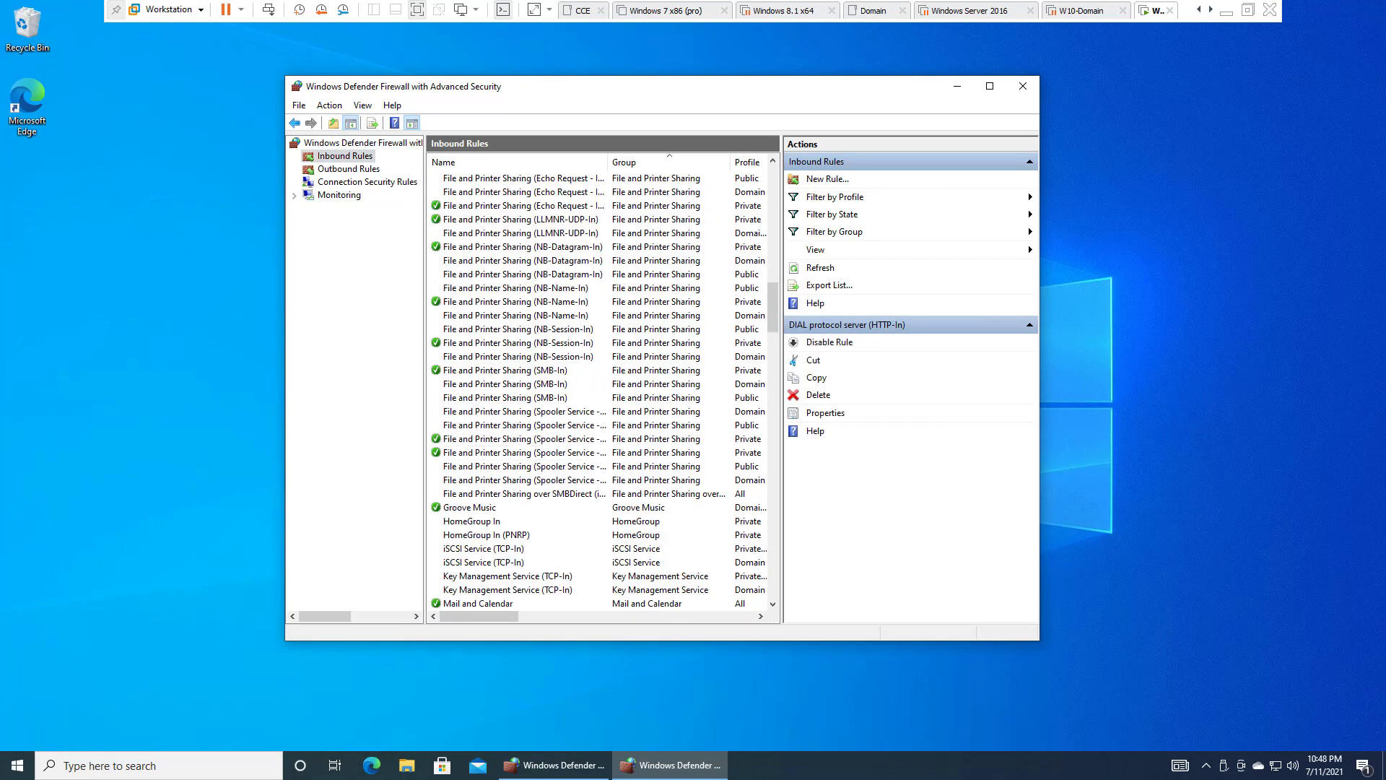
left_click(524, 480)
left_click(523, 466)
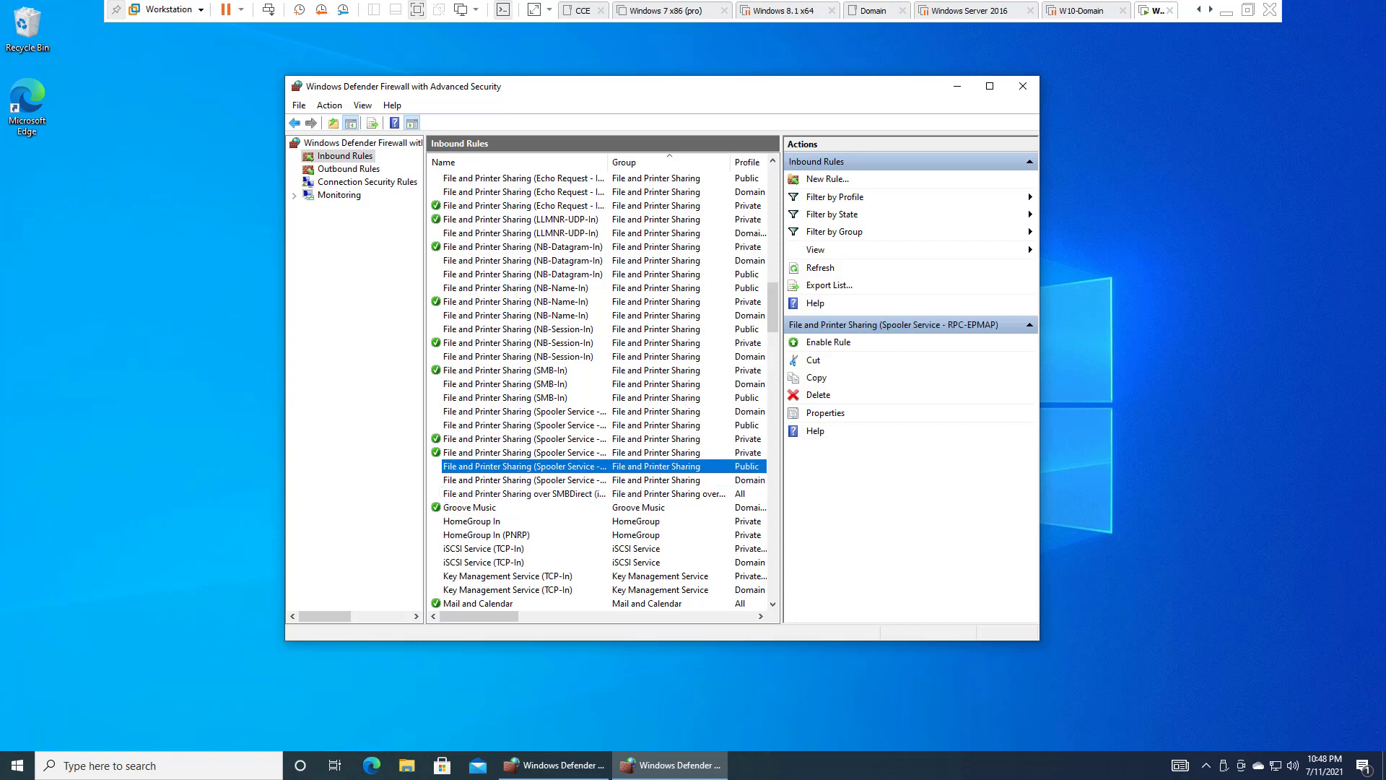
scroll(524, 491, "down", 6)
scroll(600, 390, "down", 19)
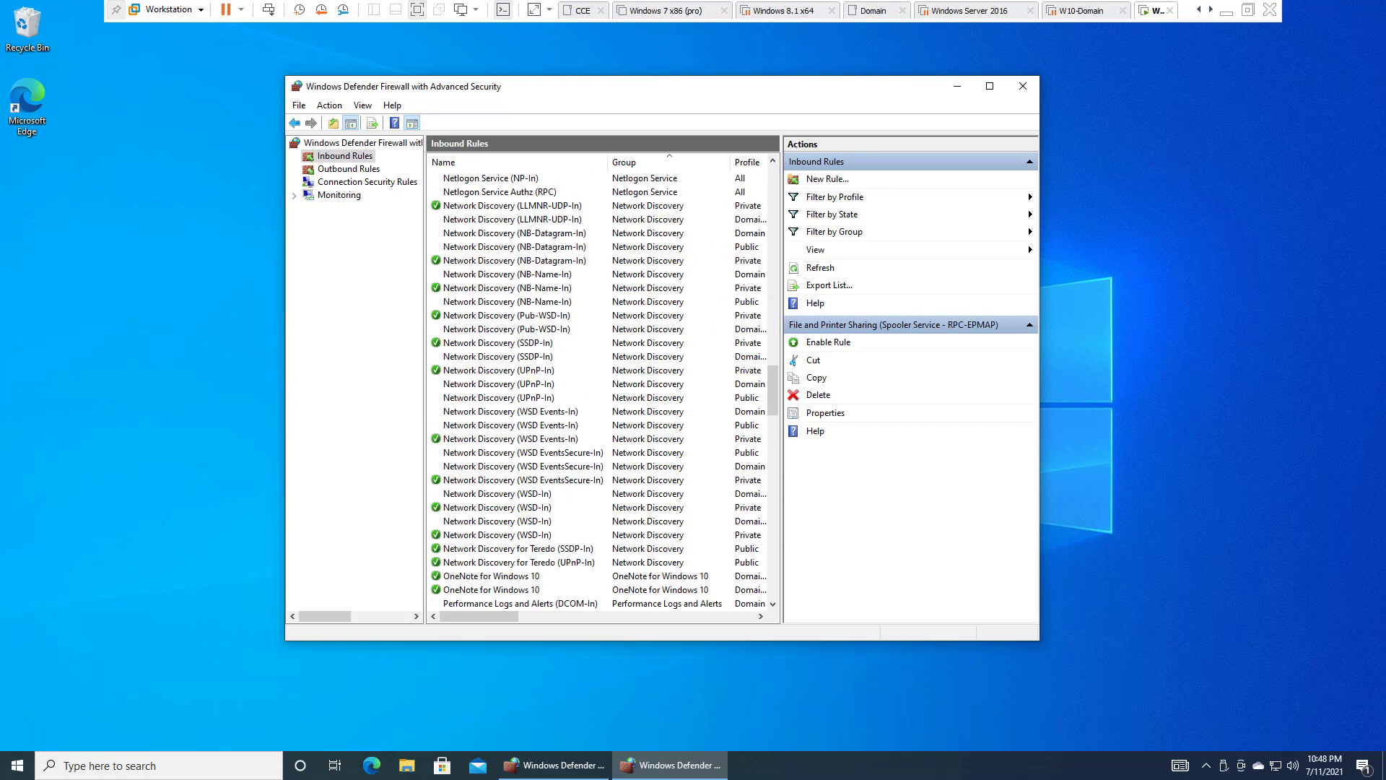
Locate the Remote Desktop and Remote Assistance inbound rules and examine whether they are enabled.
scroll(599, 390, "down", 2)
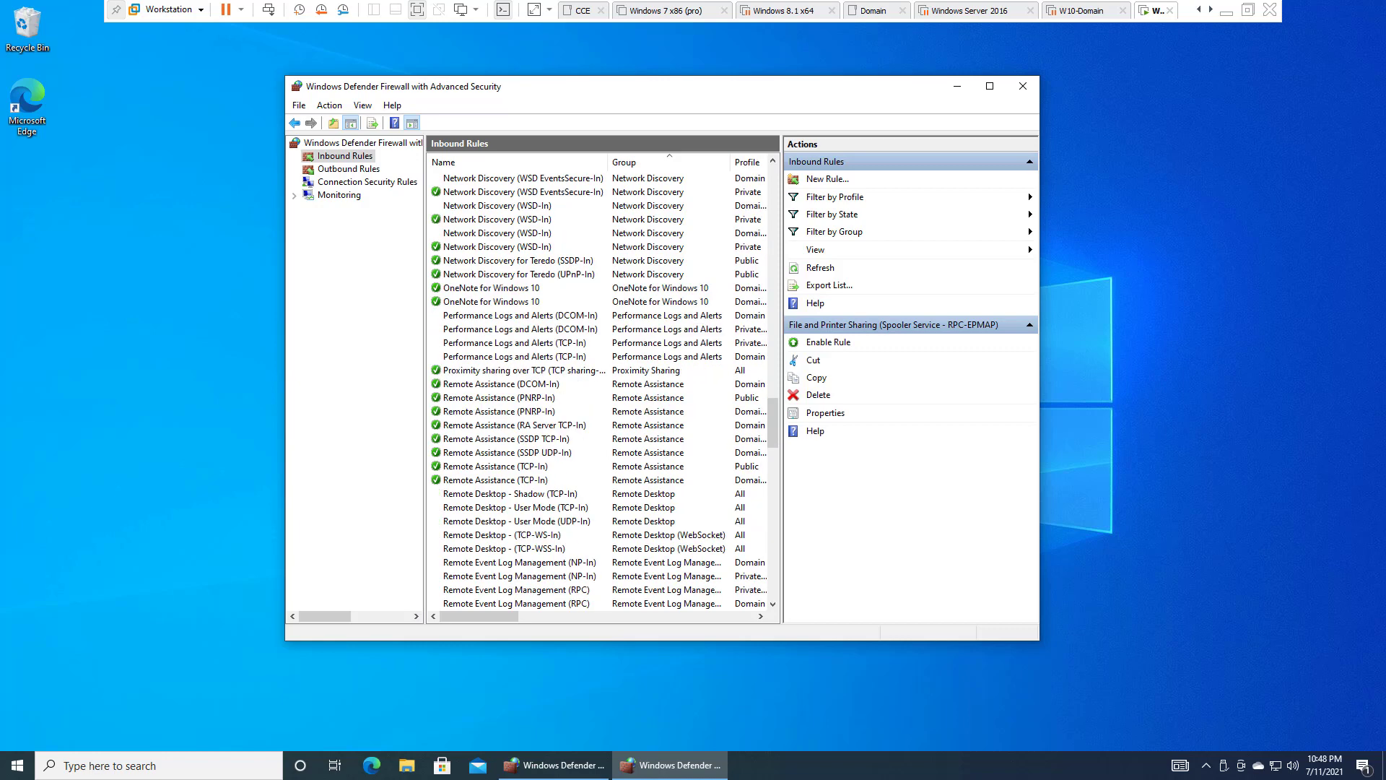
left_click(511, 494)
left_click(517, 521)
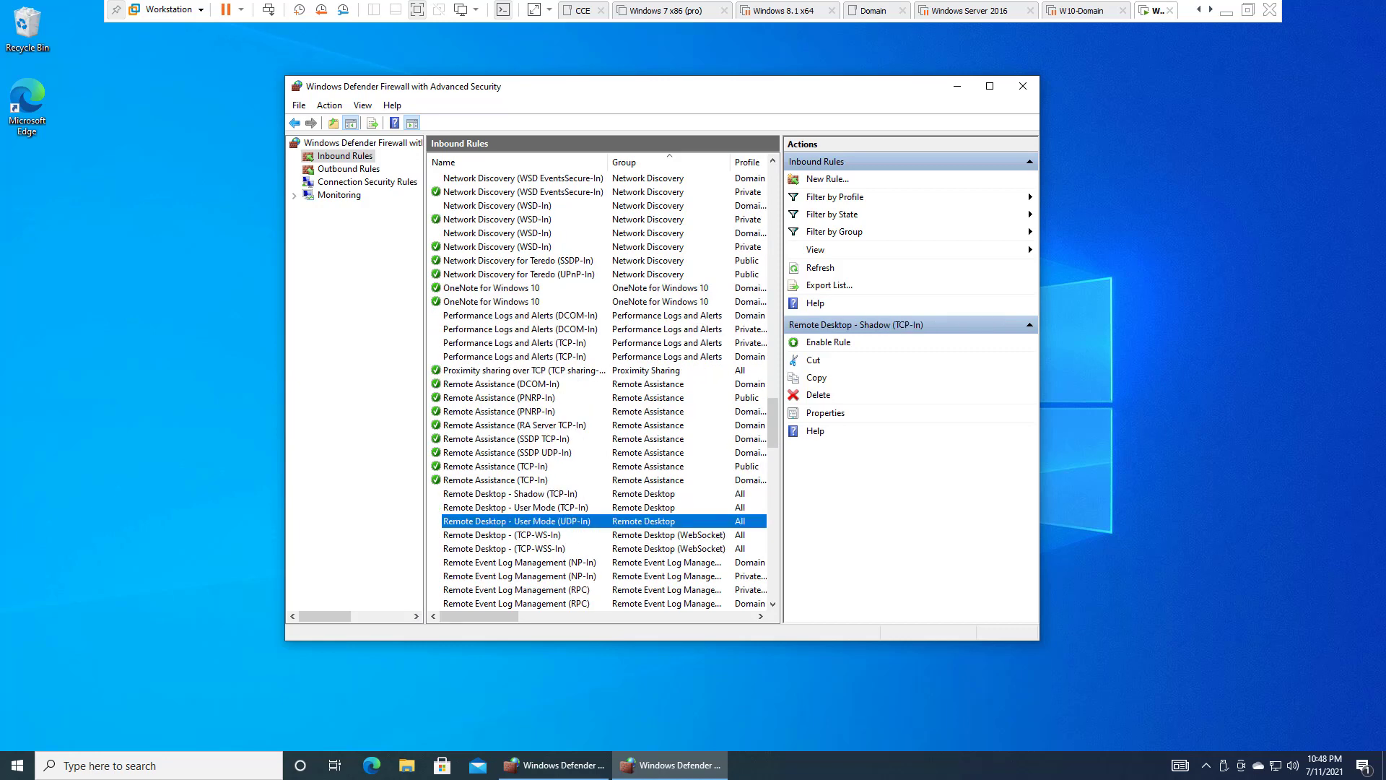
left_click(496, 480)
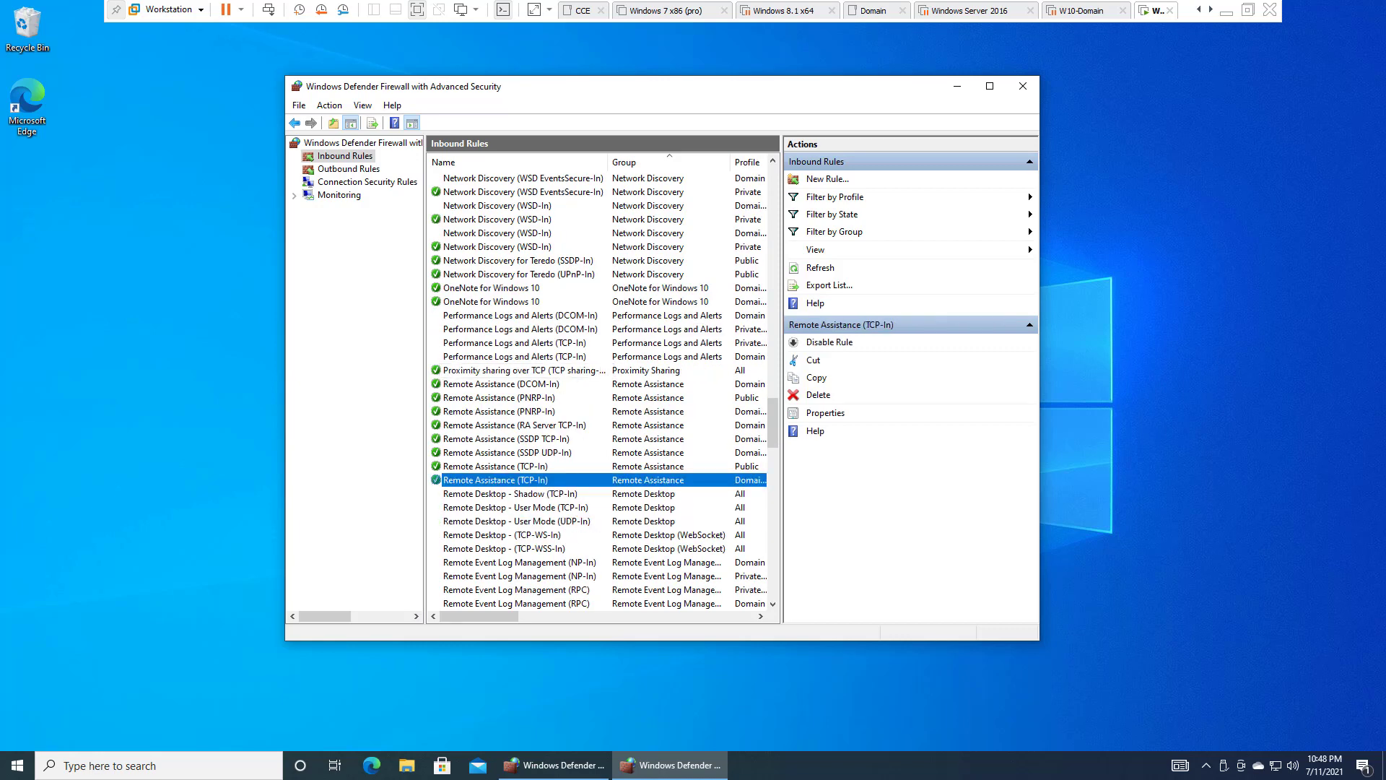
scroll(599, 390, "down", 1)
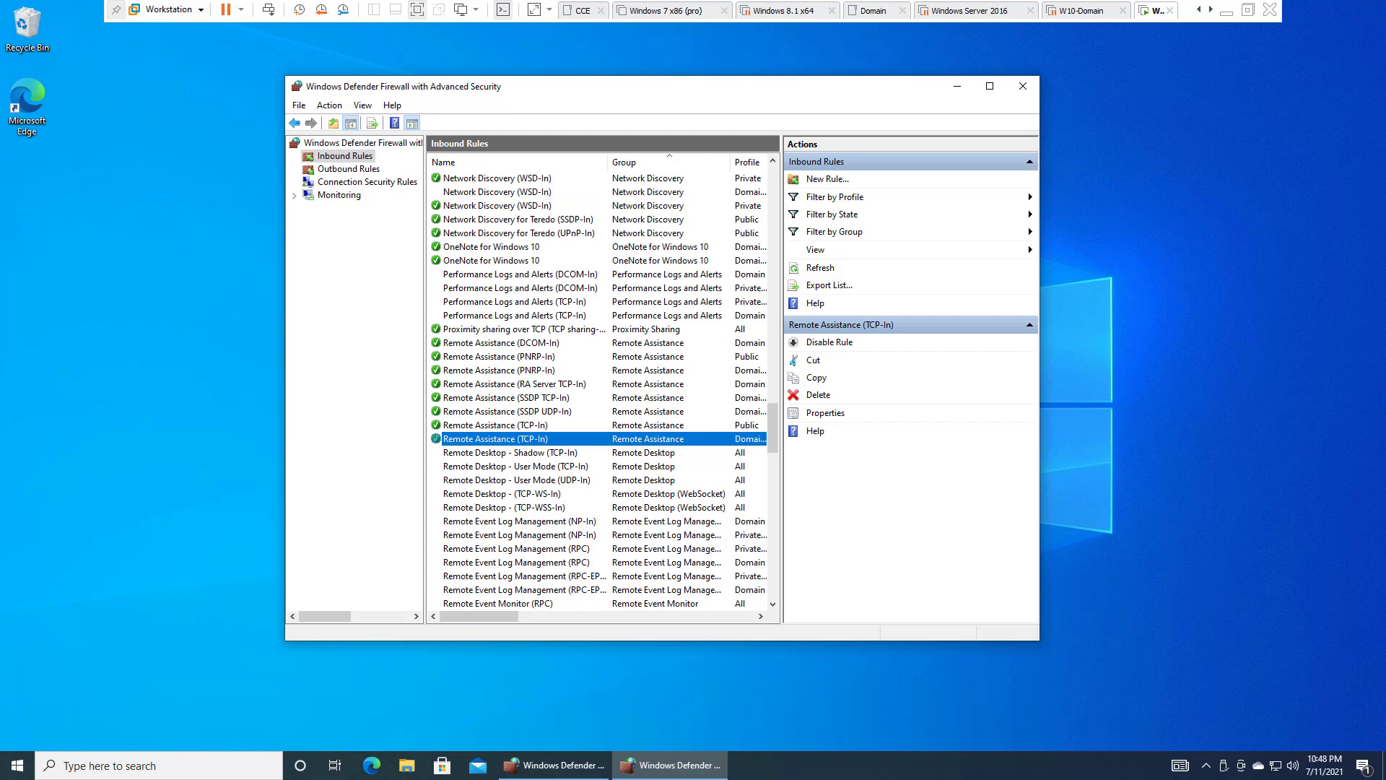
key("super")
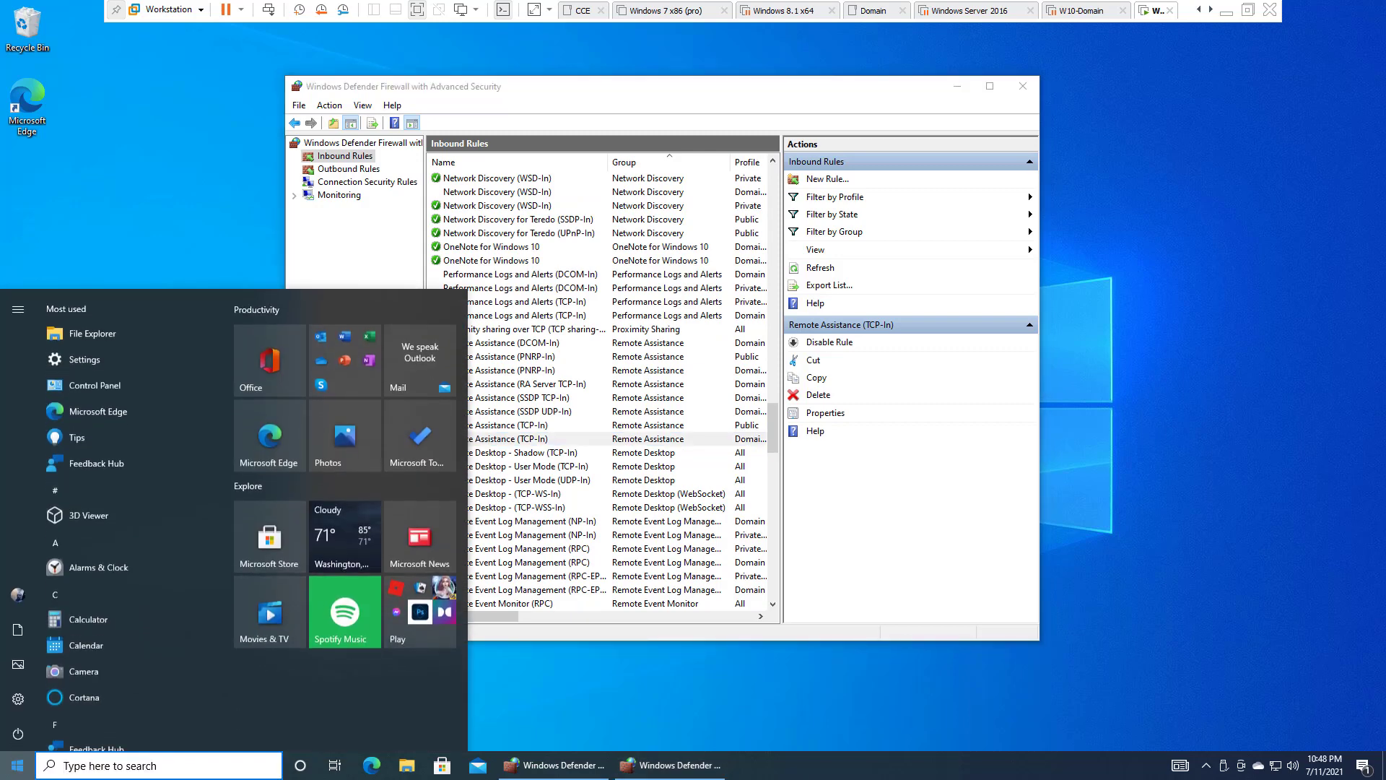
type("remo")
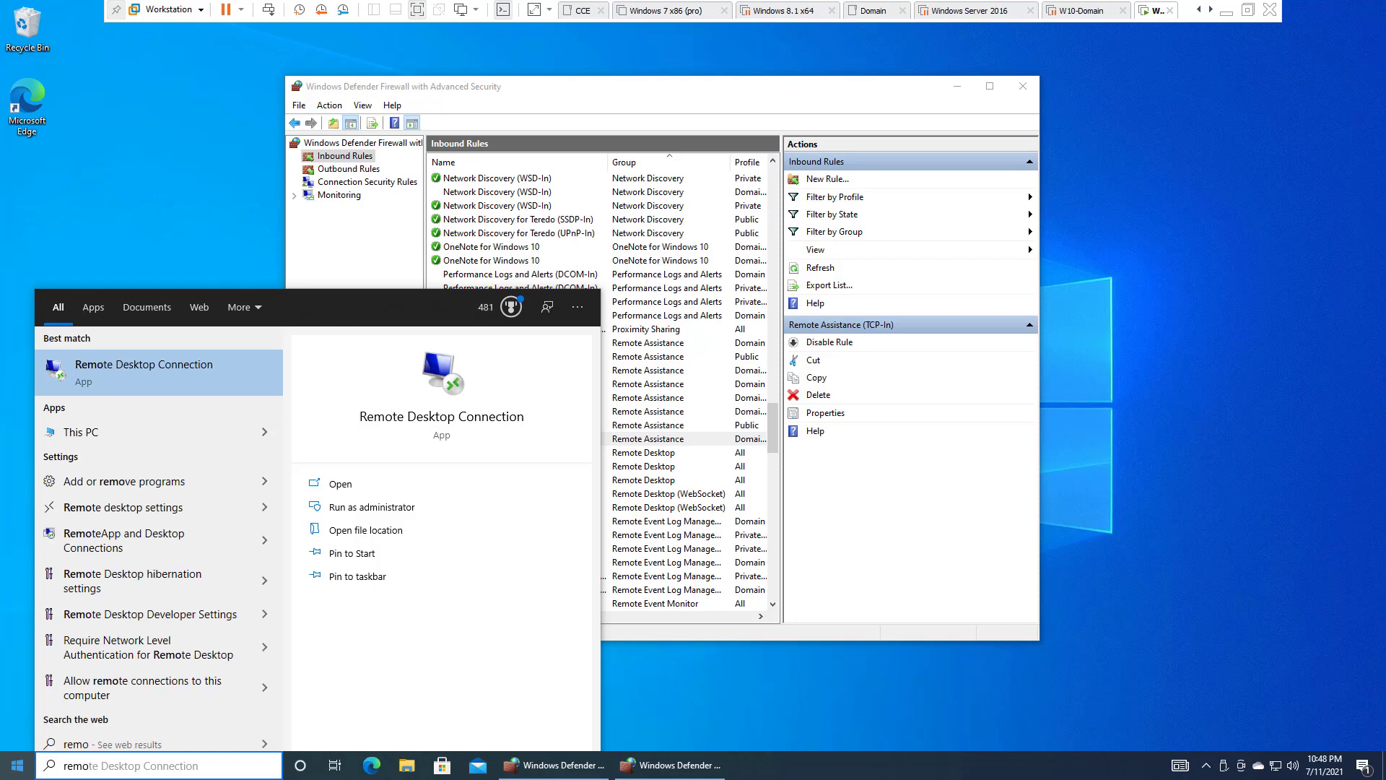
key("BackSpace")
key("BackSpace")
key("BackSpace")
key("BackSpace")
Switch to Control Panel and open the Remote Desktop settings through the System page's related settings.
type("sys")
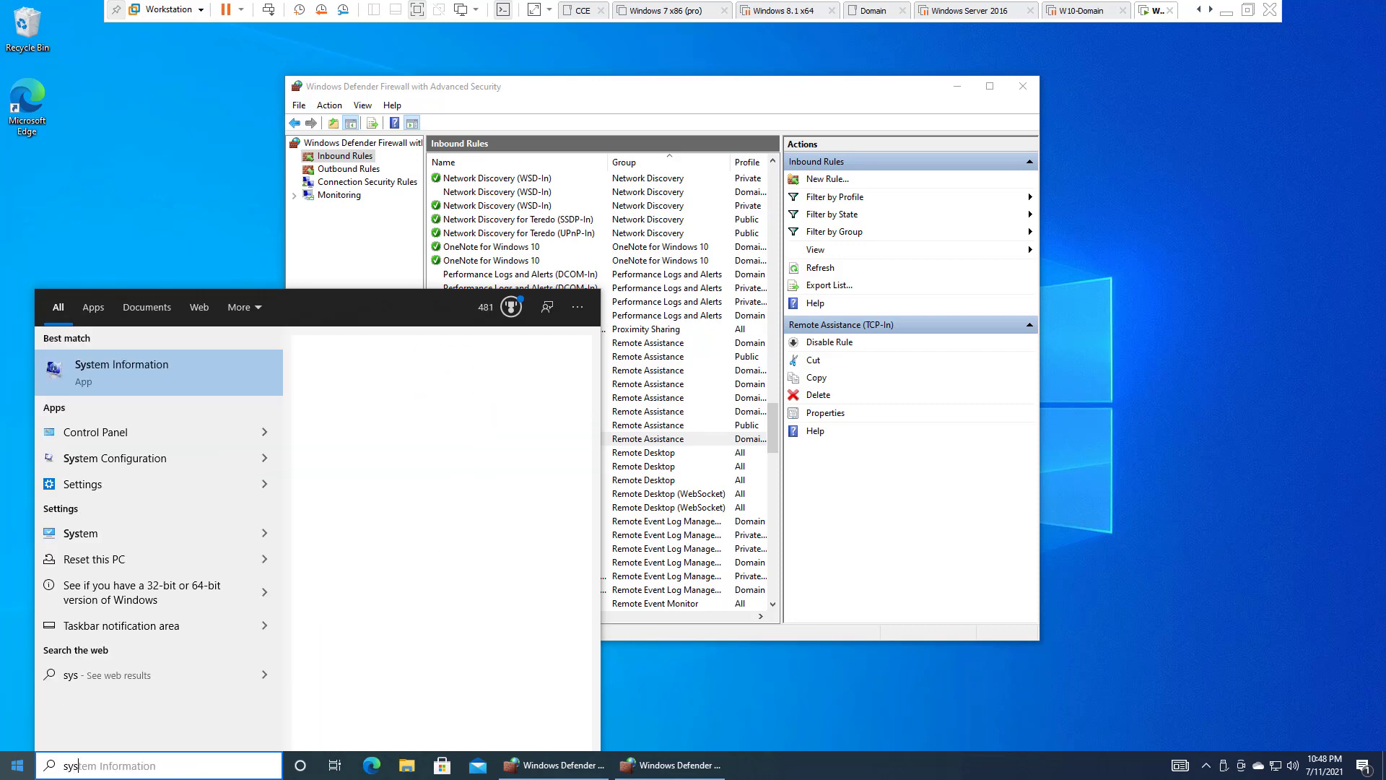
type("te")
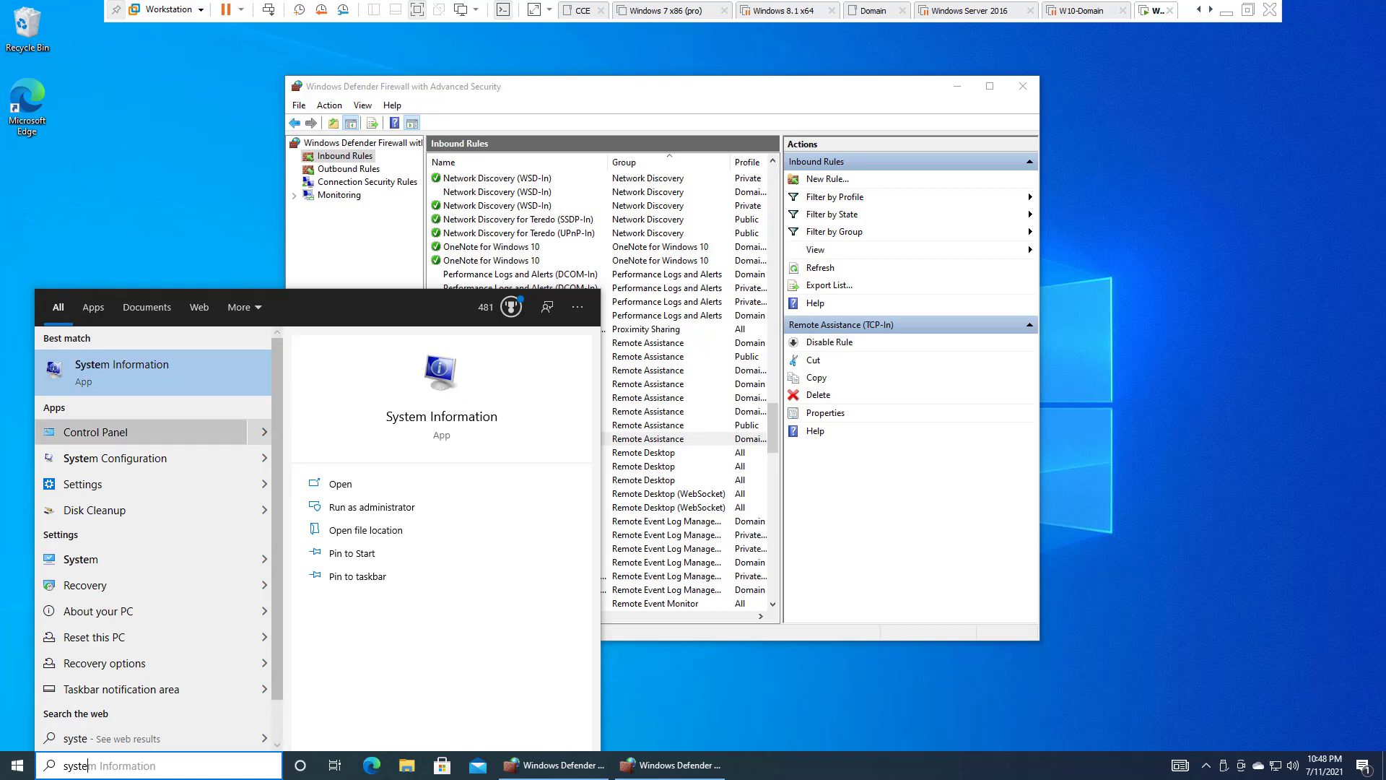
left_click(108, 432)
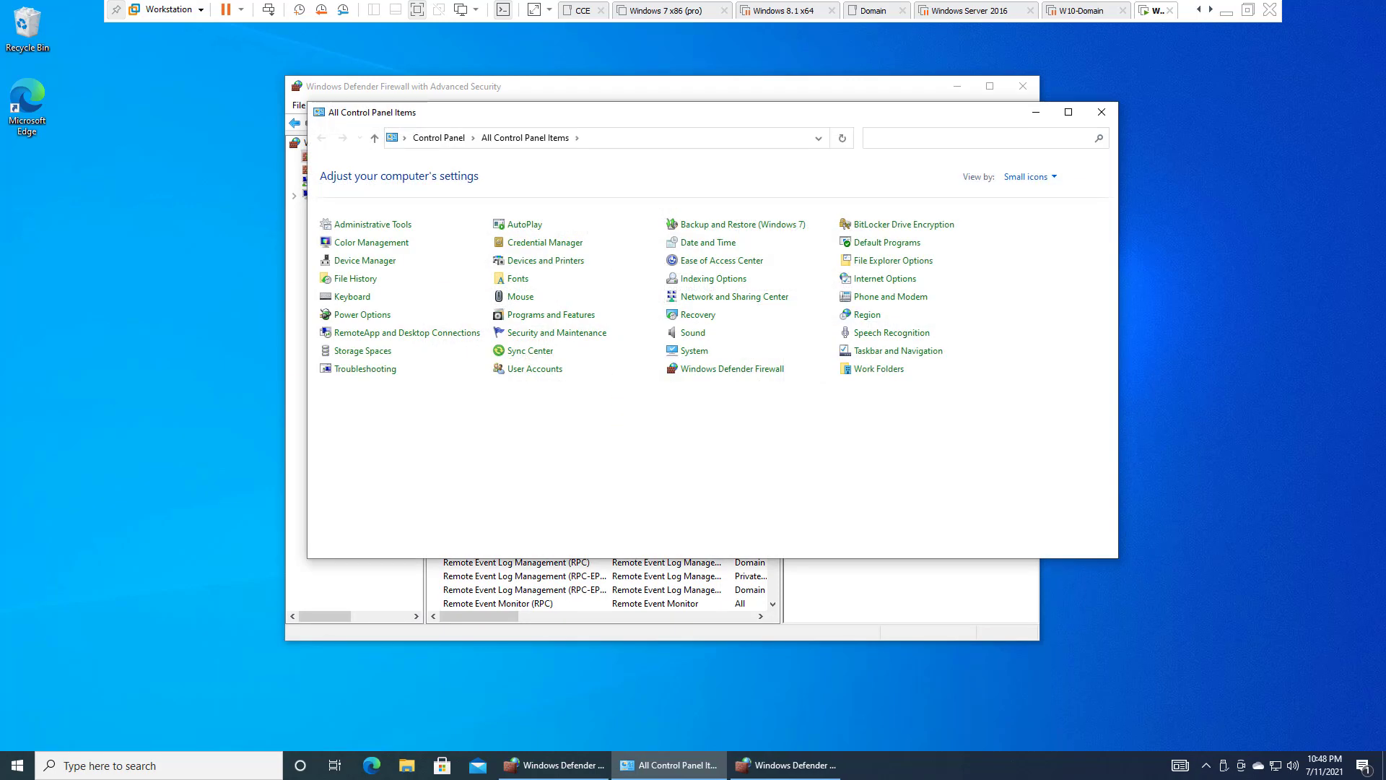
left_click(693, 350)
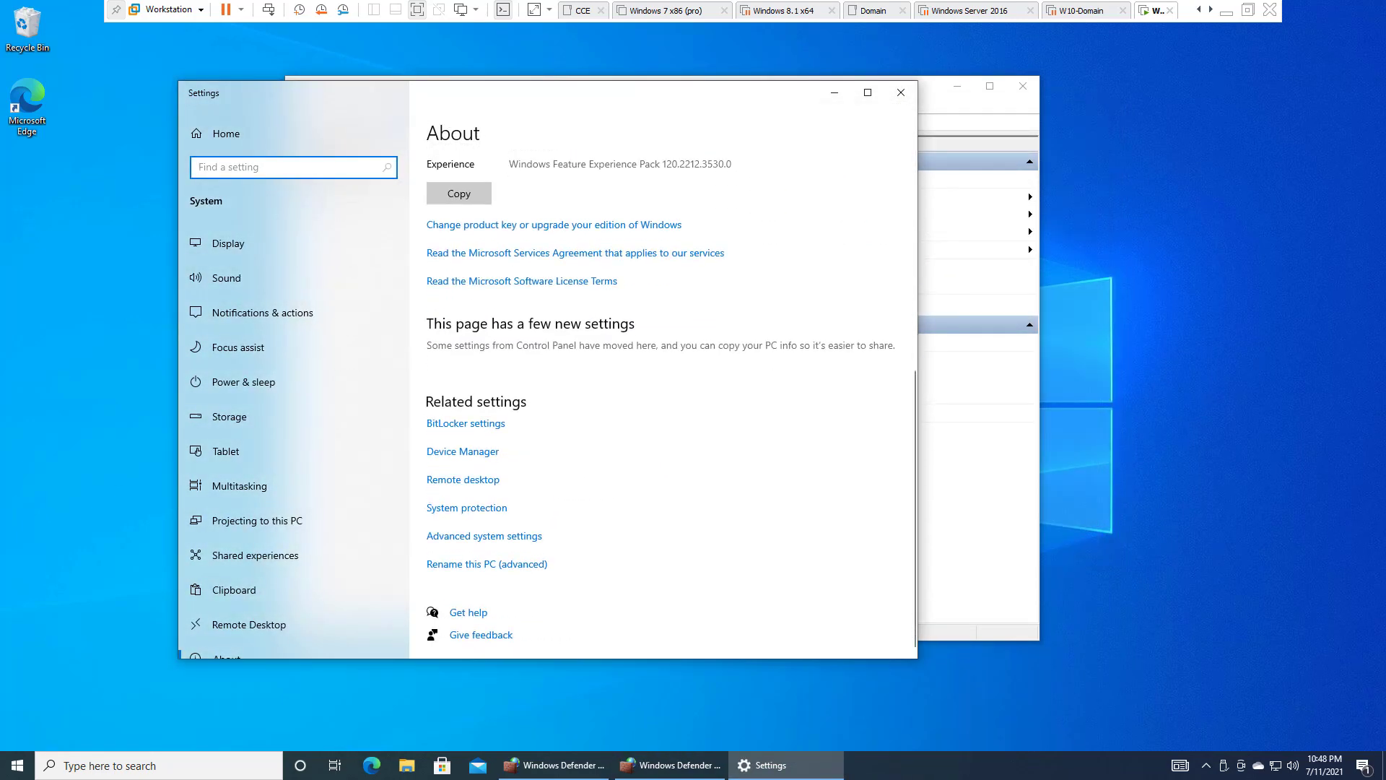
left_click(463, 480)
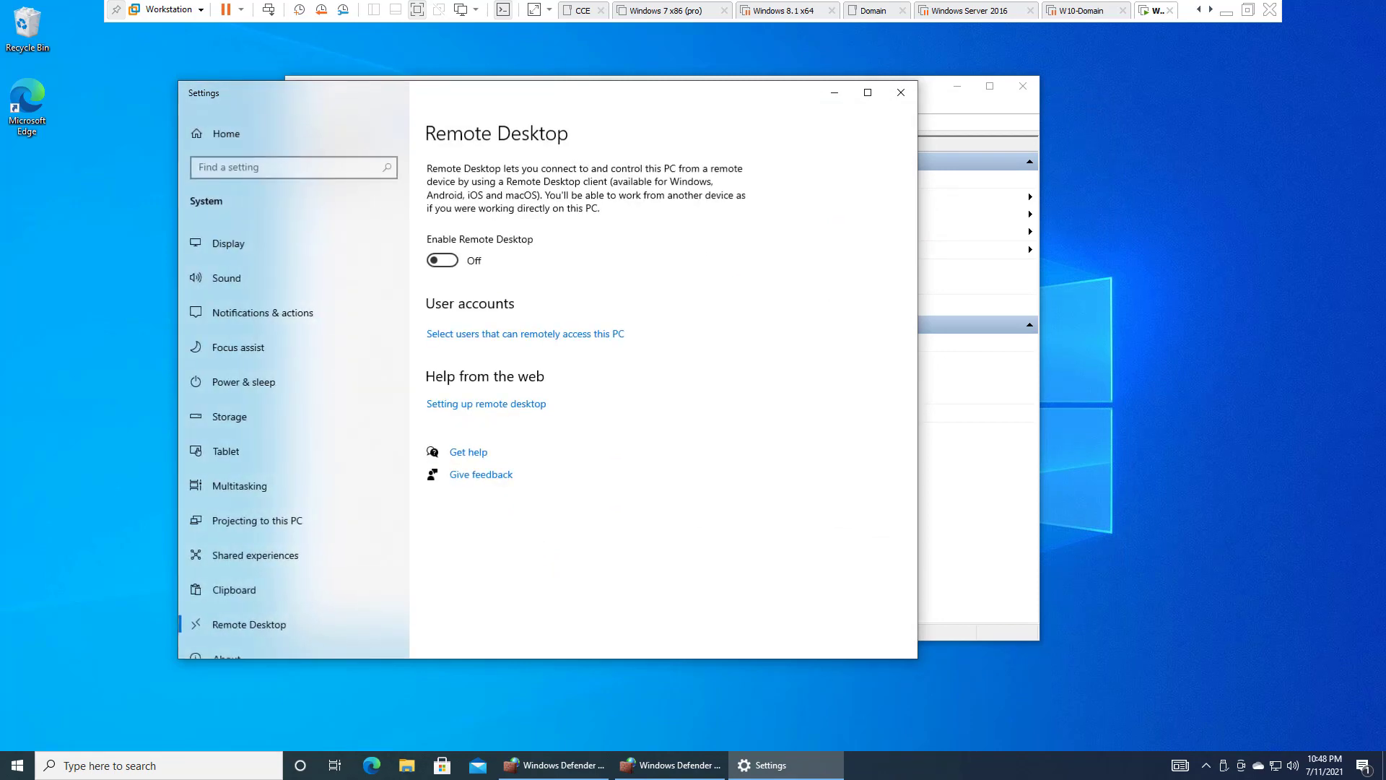
Enable Remote Desktop on this PC, confirm the change, and open its advanced settings.
left_click_drag(531, 91, 892, 94)
left_click(806, 263)
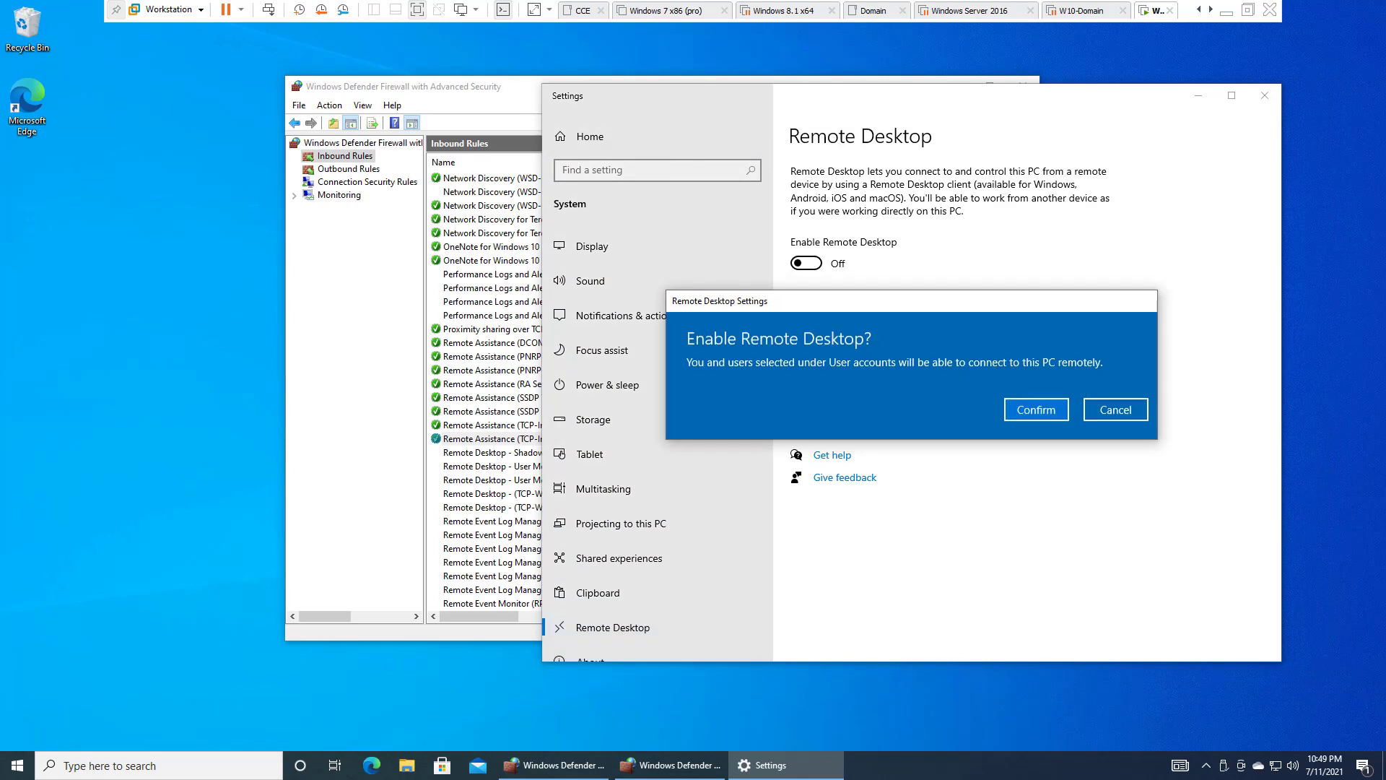
left_click(1036, 409)
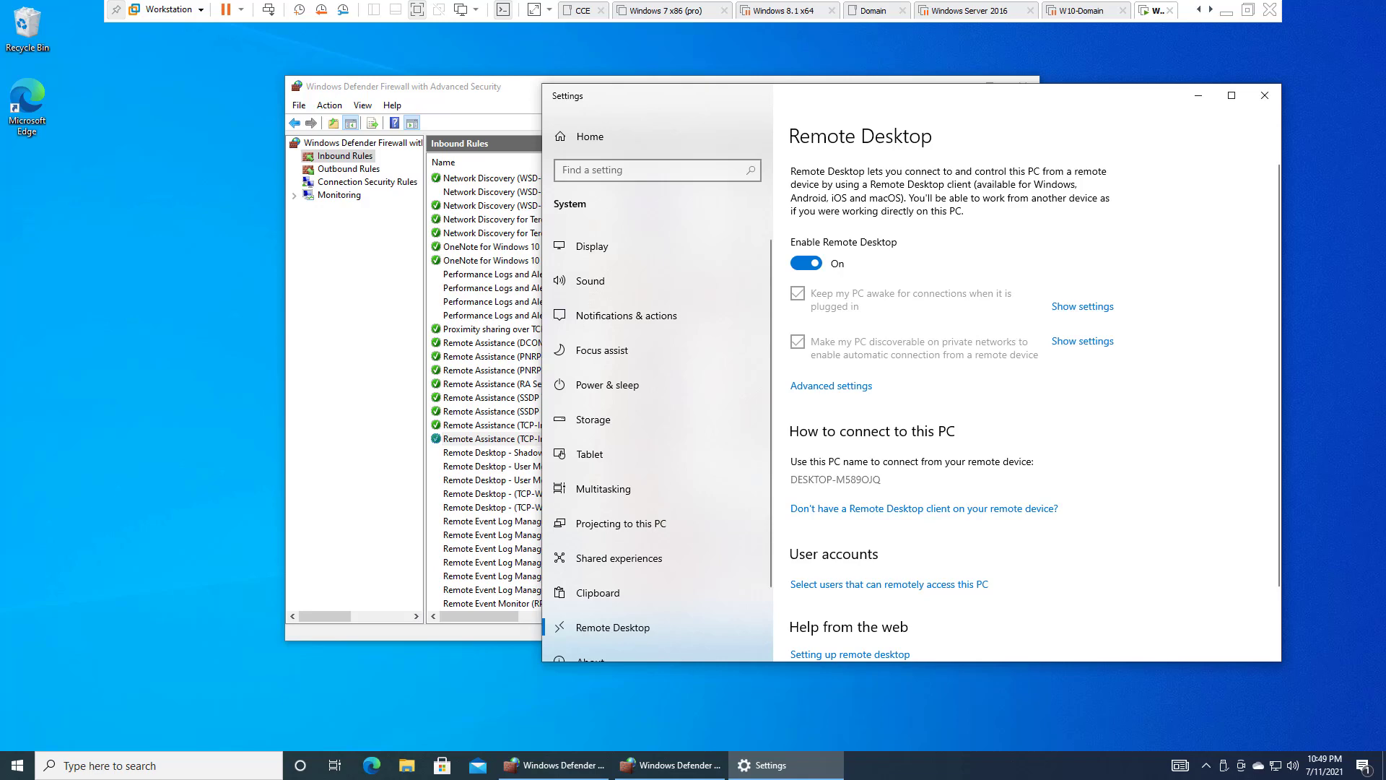
left_click(831, 386)
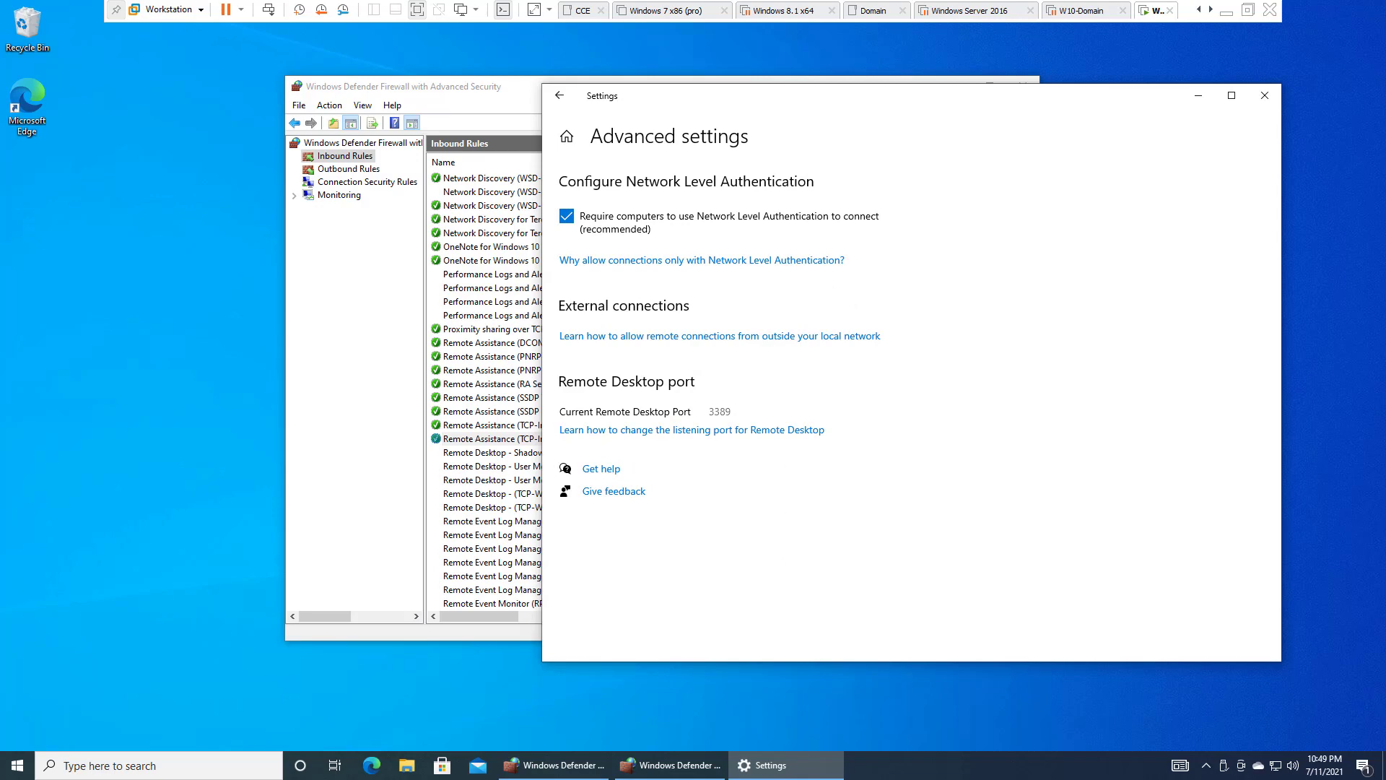
Refresh the inbound rules in the firewall console and check the state of the Remote Desktop Shadow and User Mode rules.
left_click(498, 453)
scroll(499, 453, "down", 2)
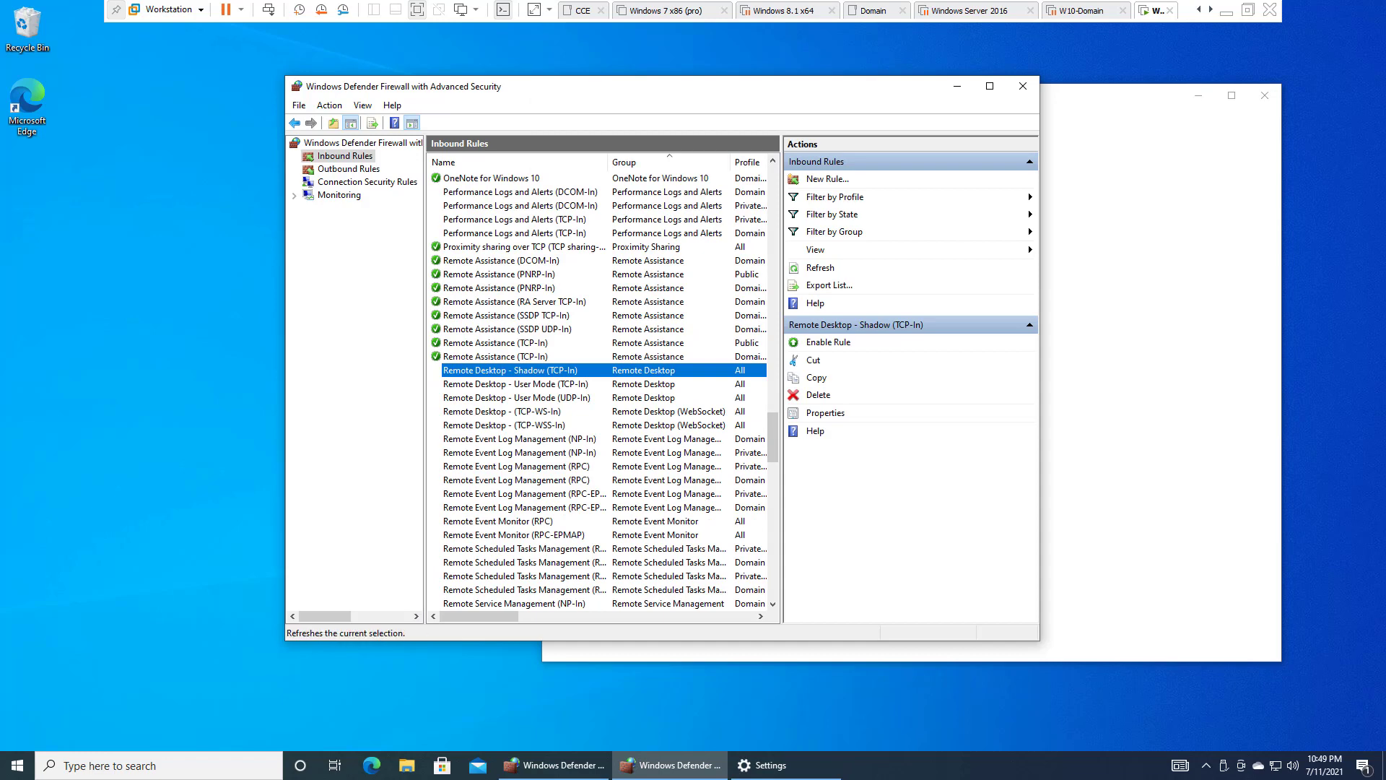
left_click(821, 268)
scroll(599, 390, "down", 4)
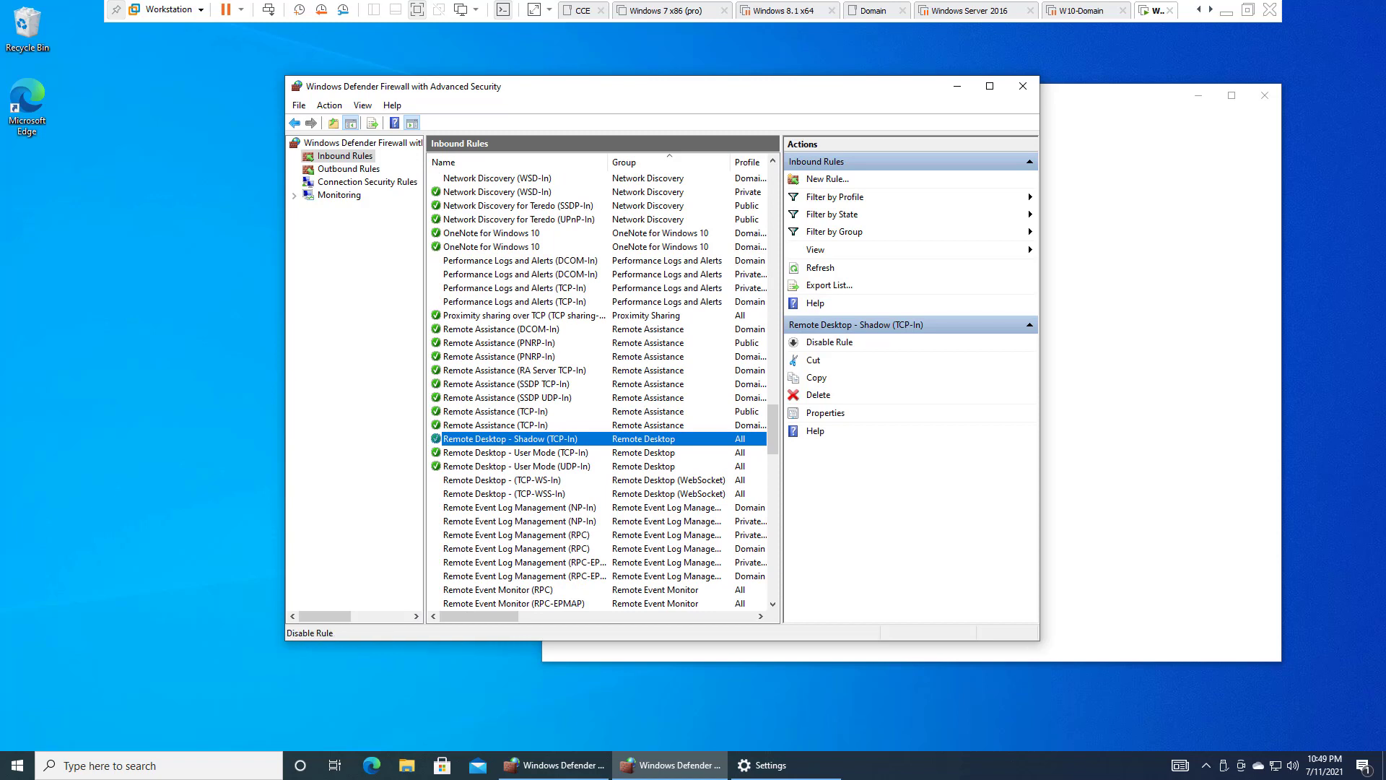
key("Down")
key("Down")
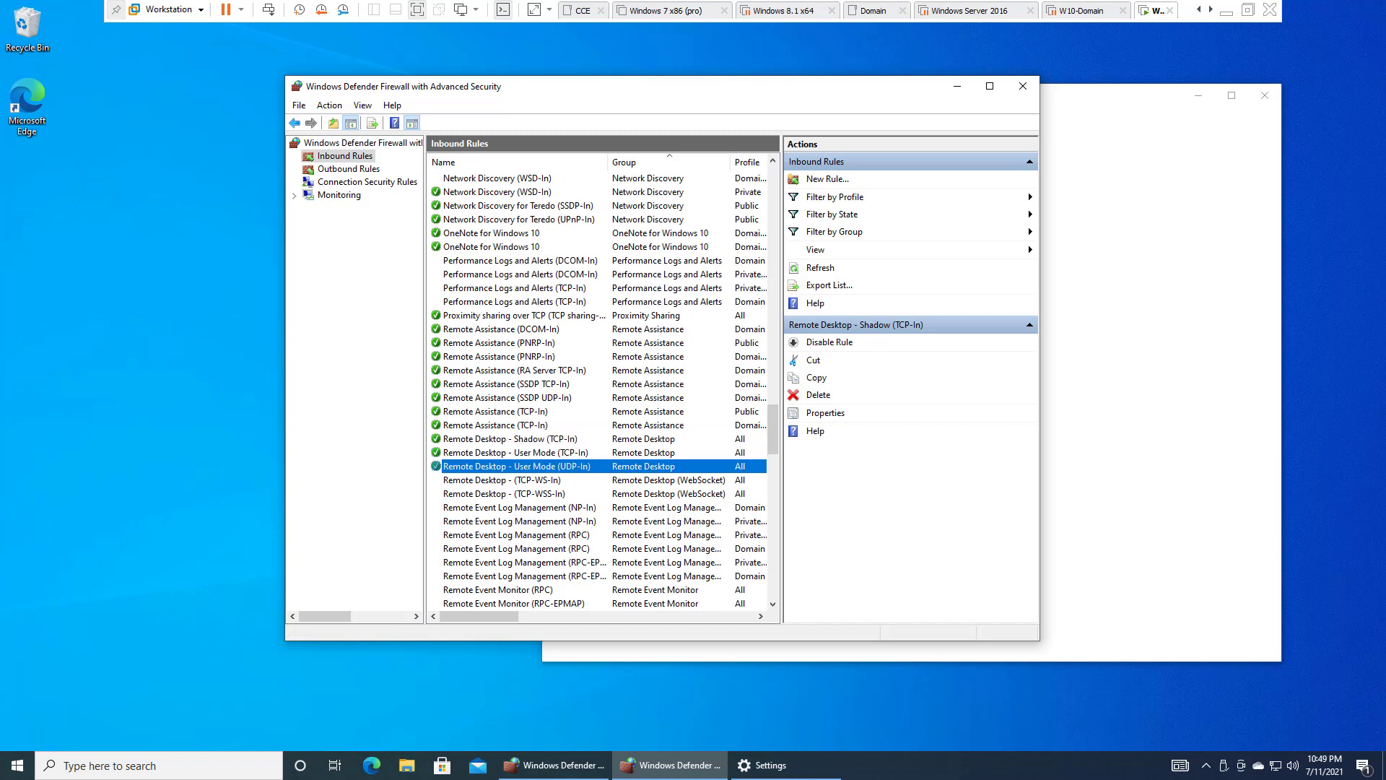
key("Up")
key("Up")
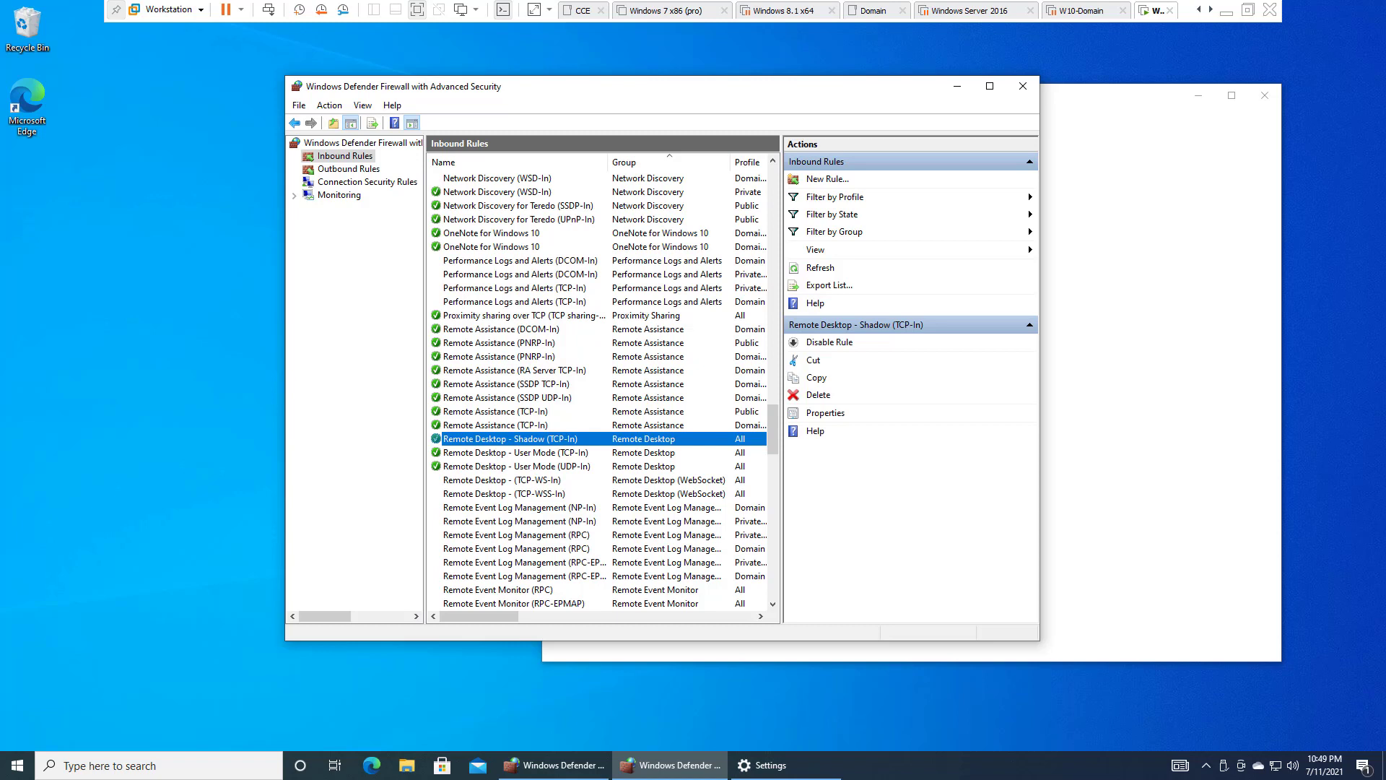
Start a new inbound rule and look at the program path choice offered by the Program rule type.
left_click(828, 179)
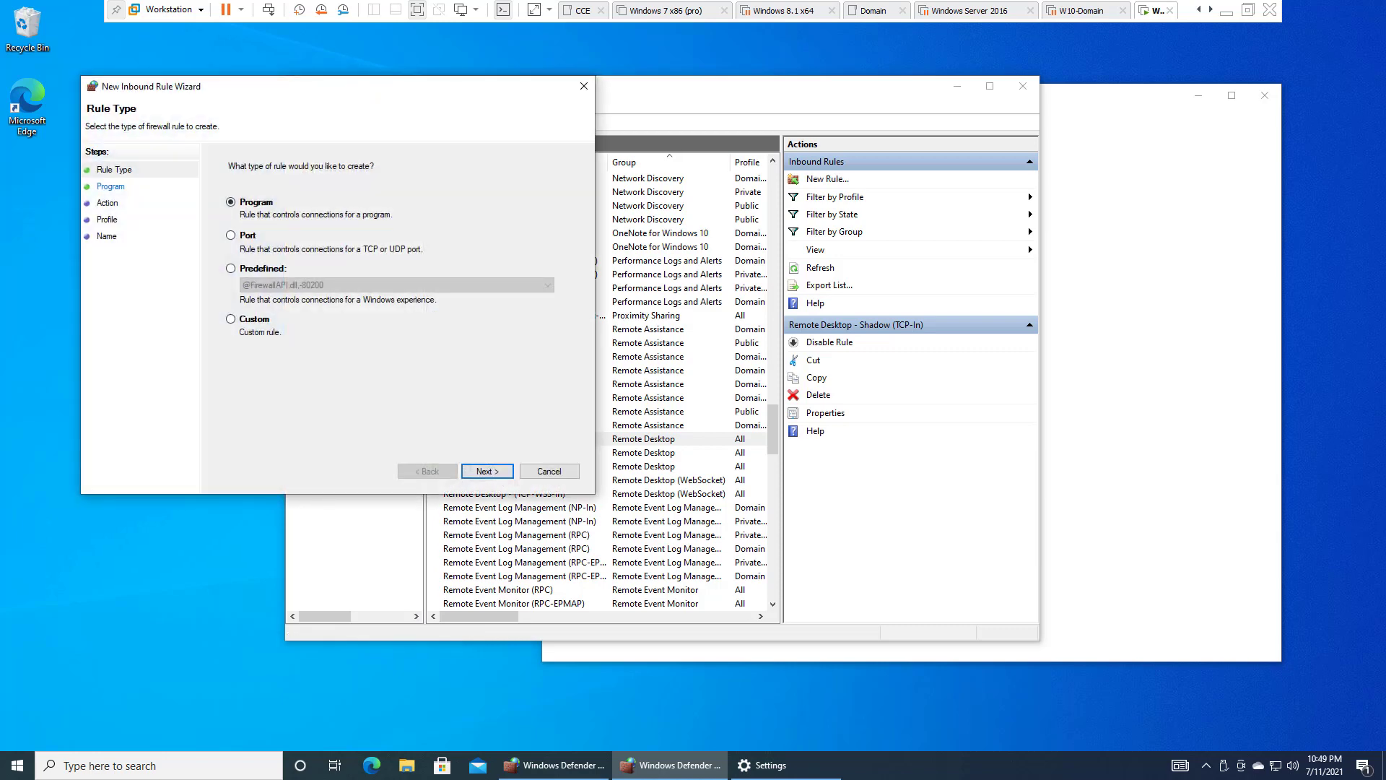
left_click_drag(354, 87, 369, 75)
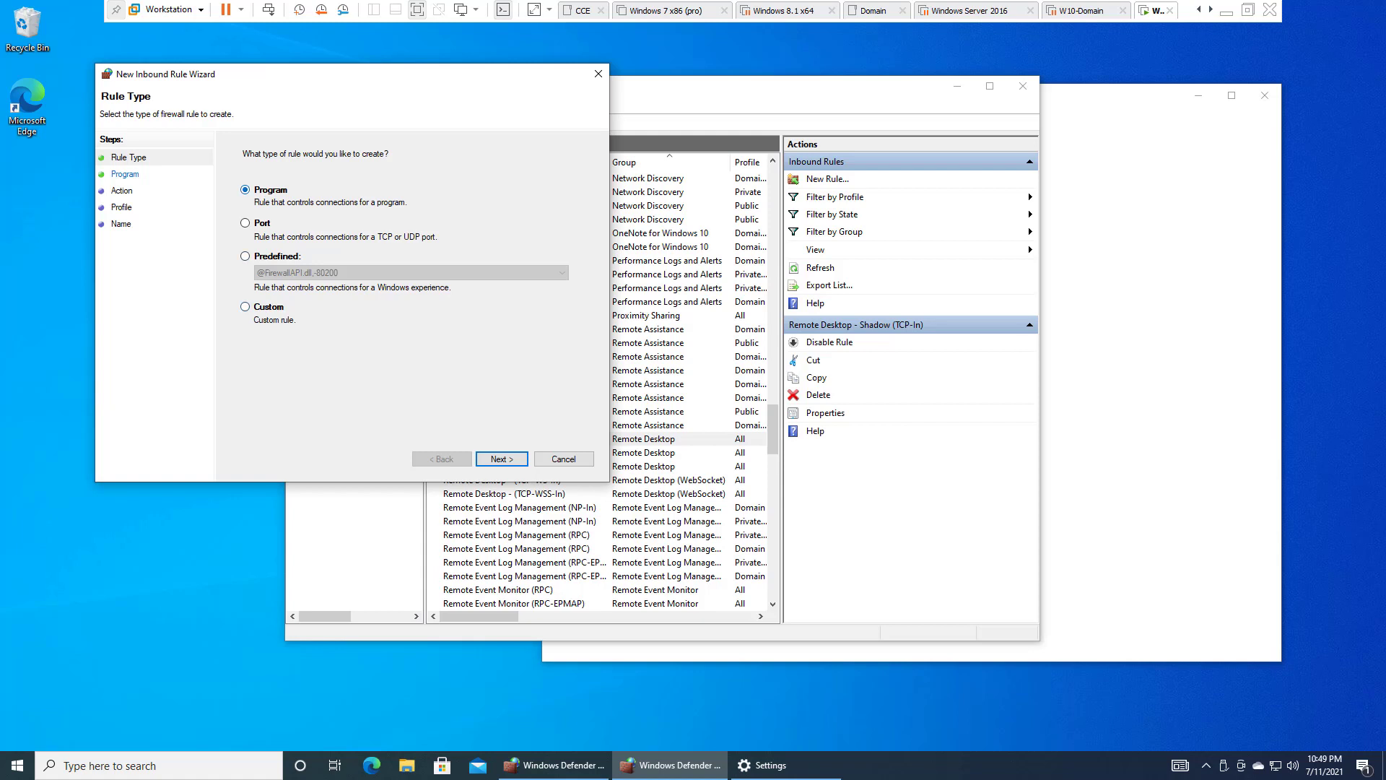
key("Return")
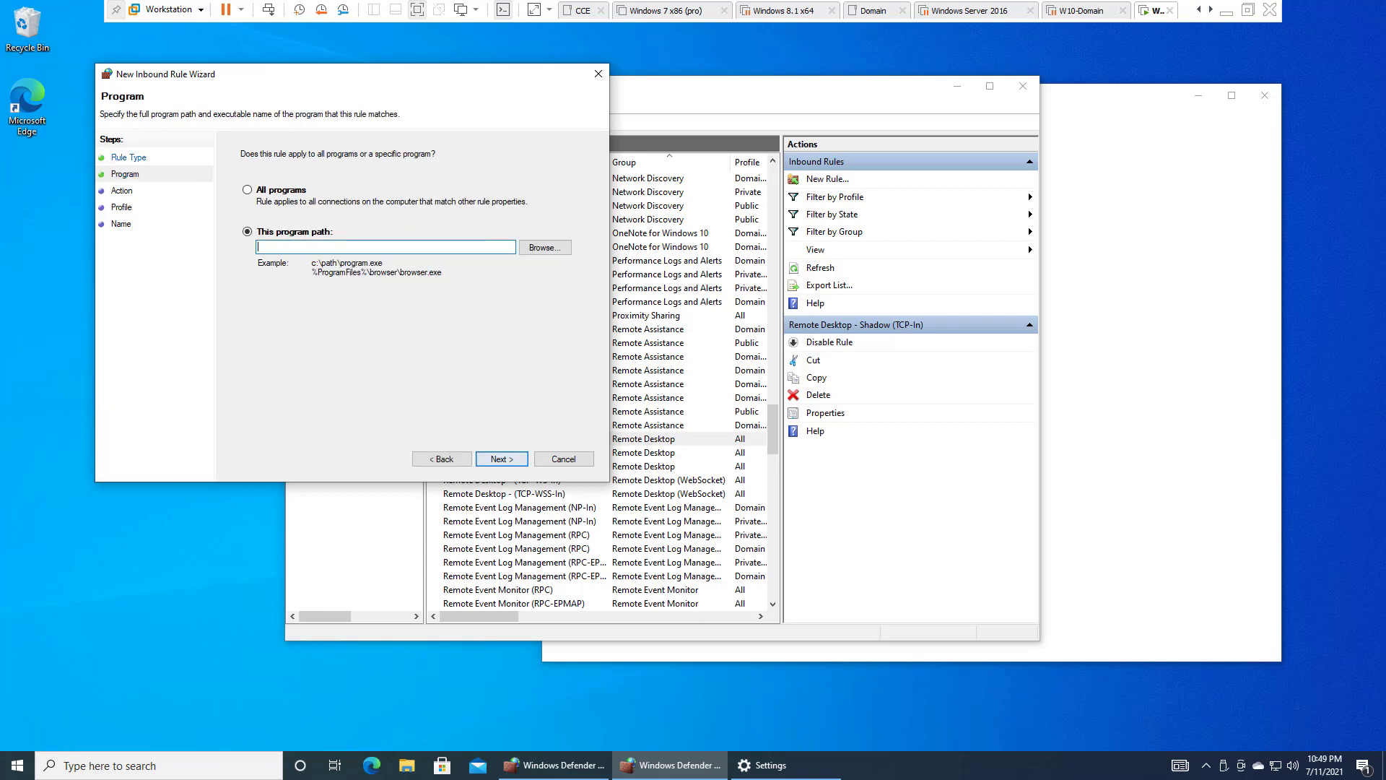
left_click(544, 247)
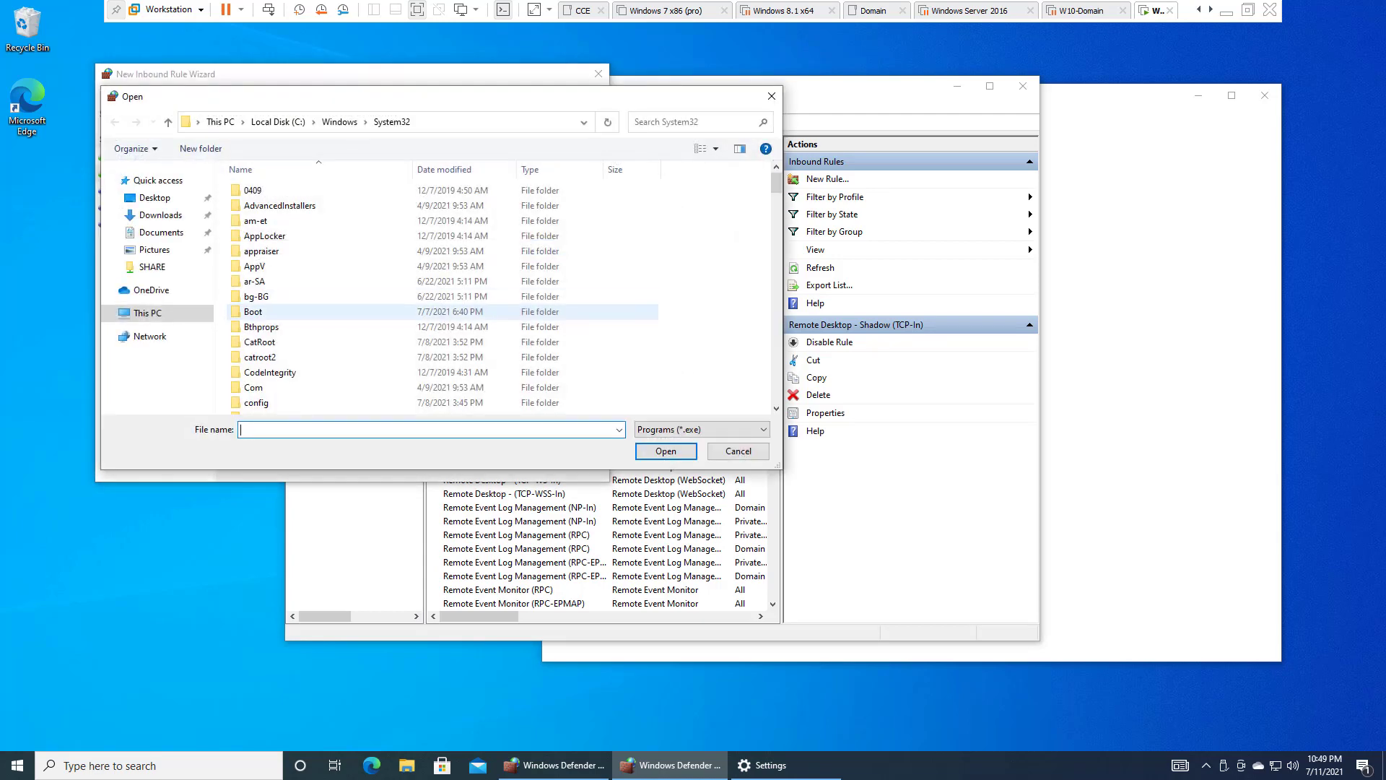
left_click(738, 451)
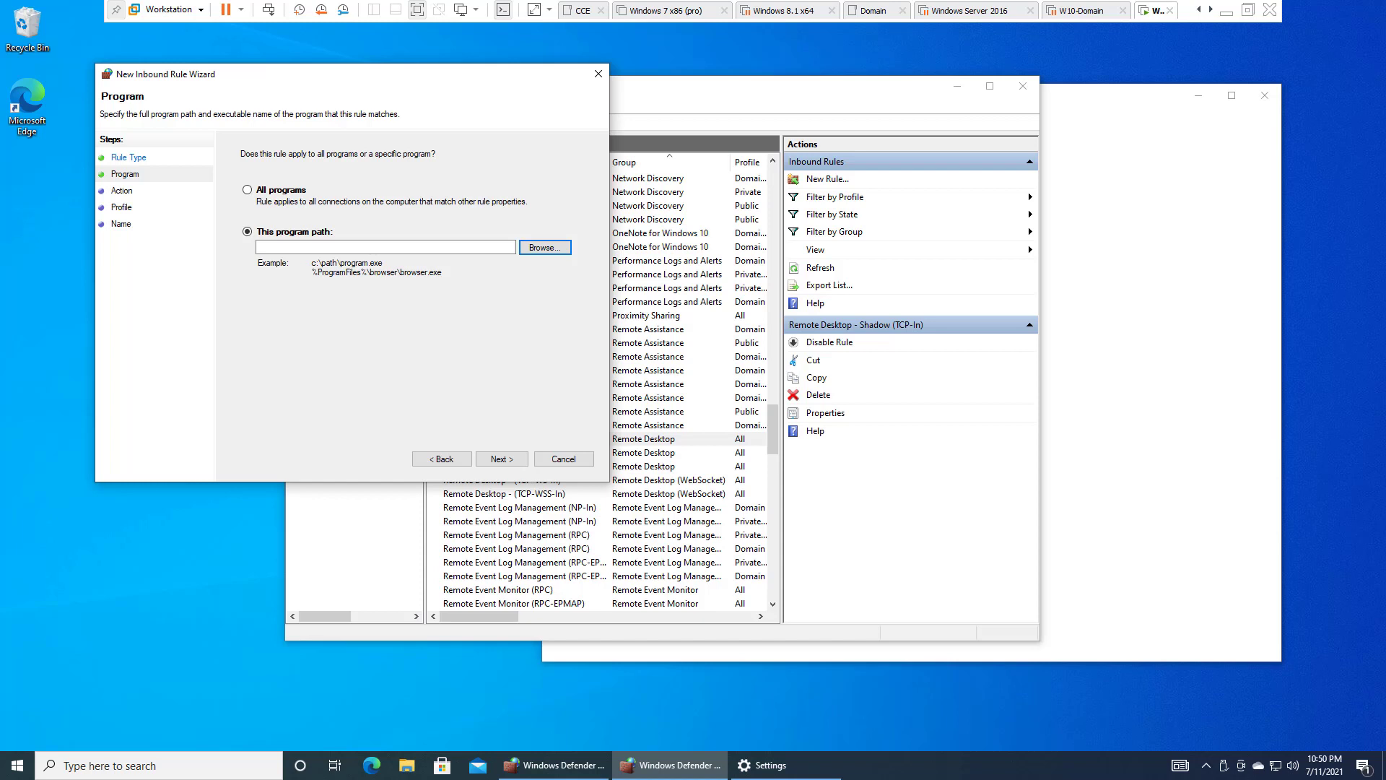
Examine the protocol and local port options offered by the Port rule type, and return to the rule type choice.
left_click(442, 459)
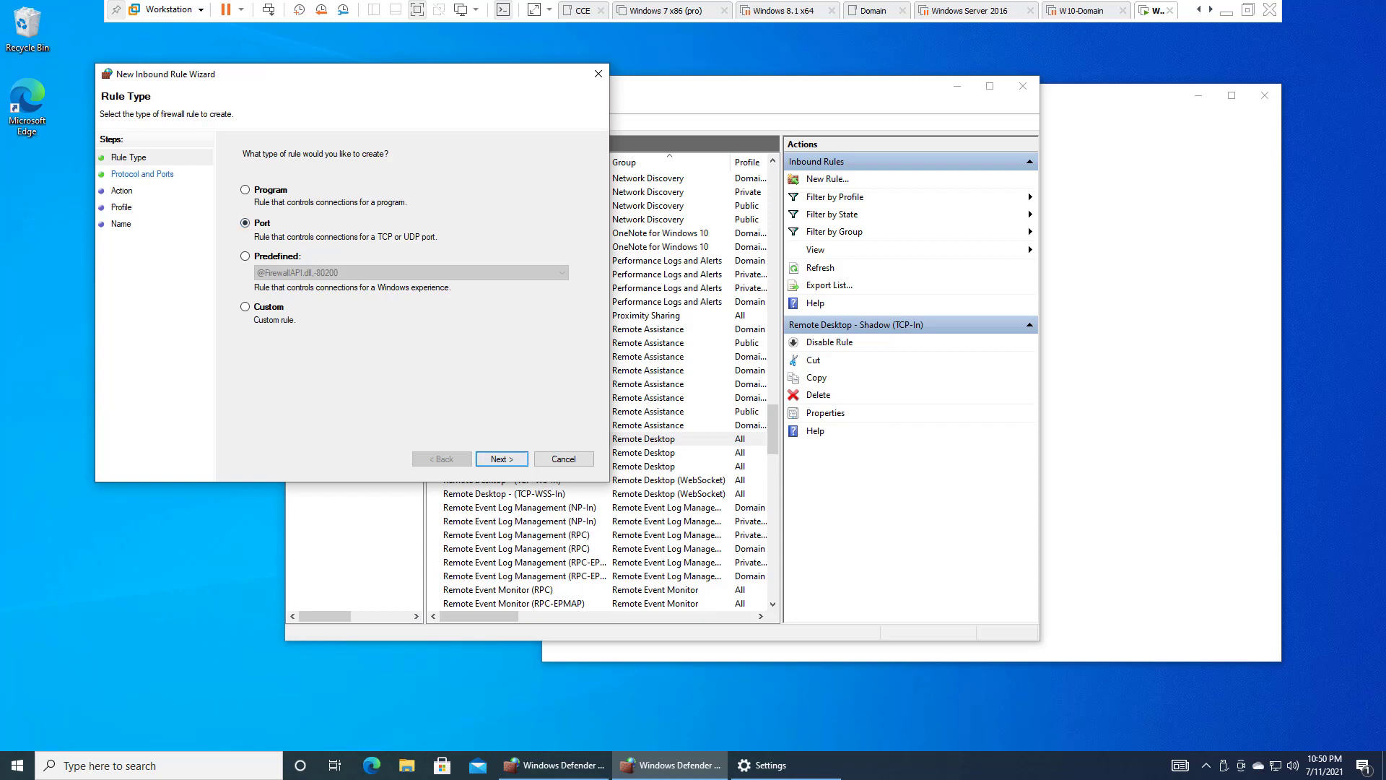
left_click(502, 460)
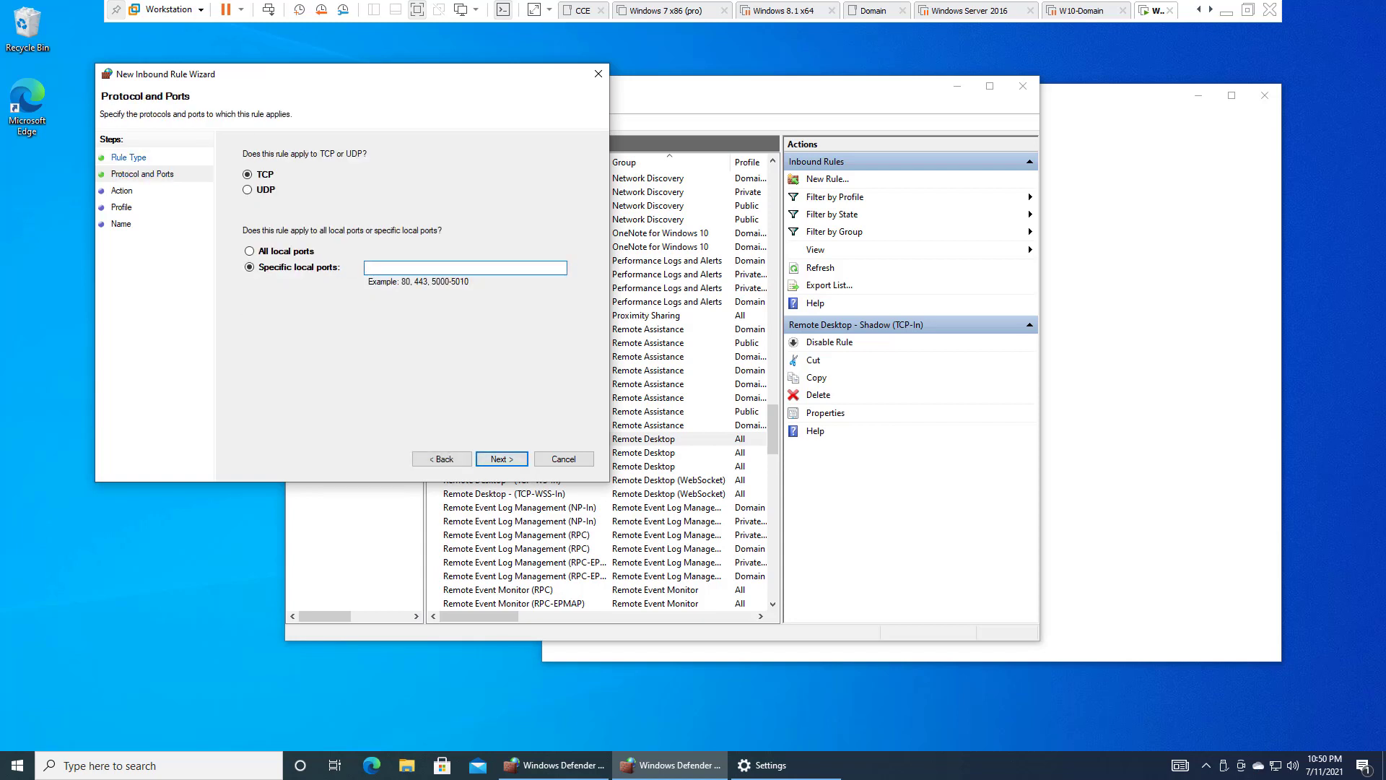
left_click(442, 459)
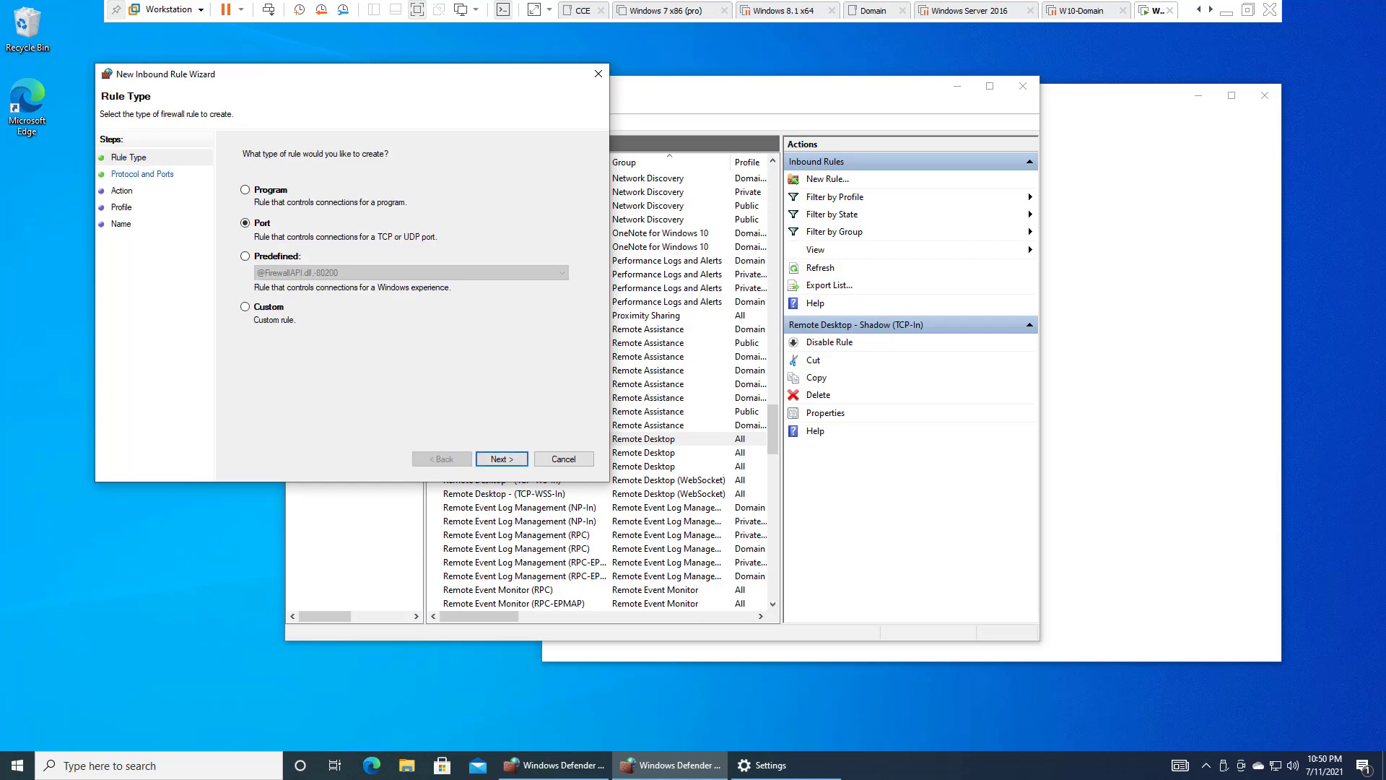
Look through the list of Windows services and features available for a Predefined rule.
left_click(246, 256)
left_click(411, 273)
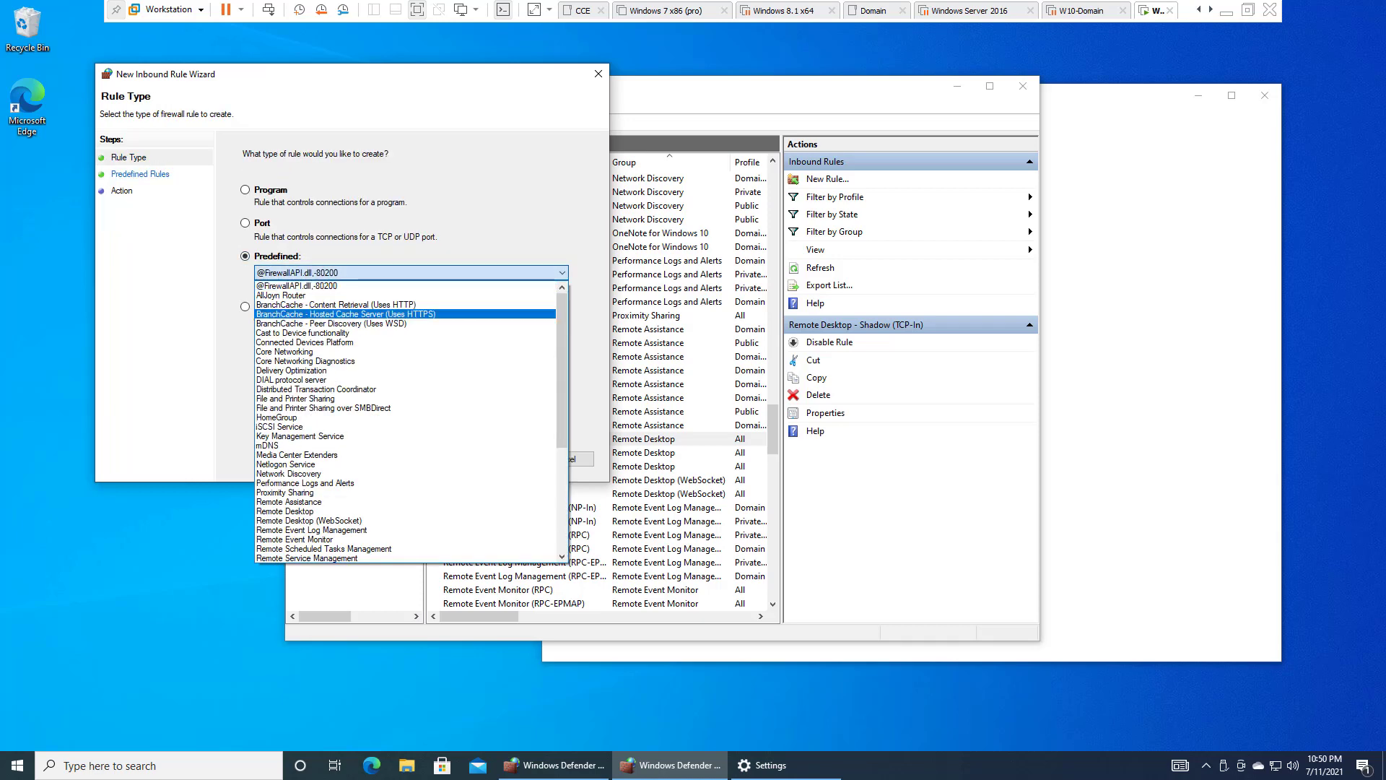
scroll(406, 313, "down", 1)
scroll(406, 419, "down", 5)
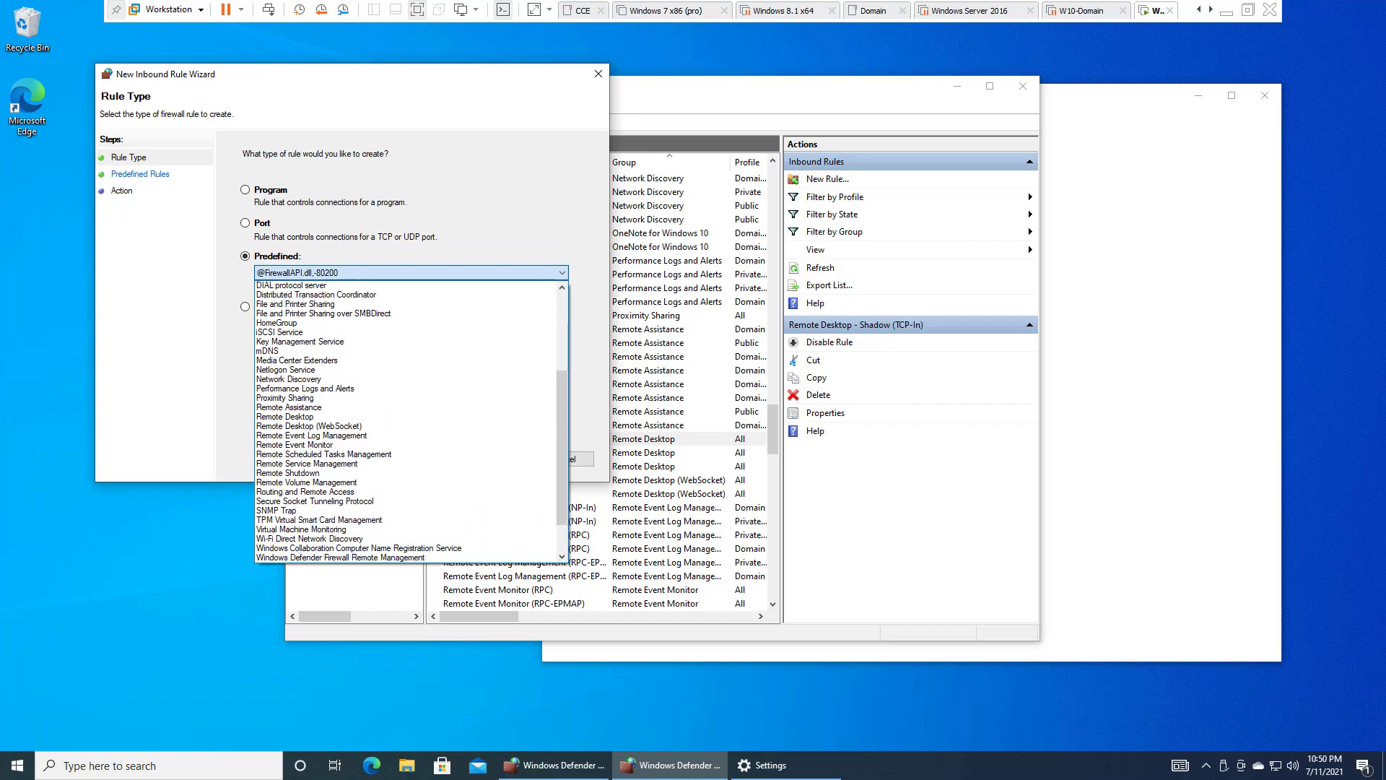
scroll(405, 419, "down", 1)
scroll(406, 370, "up", 8)
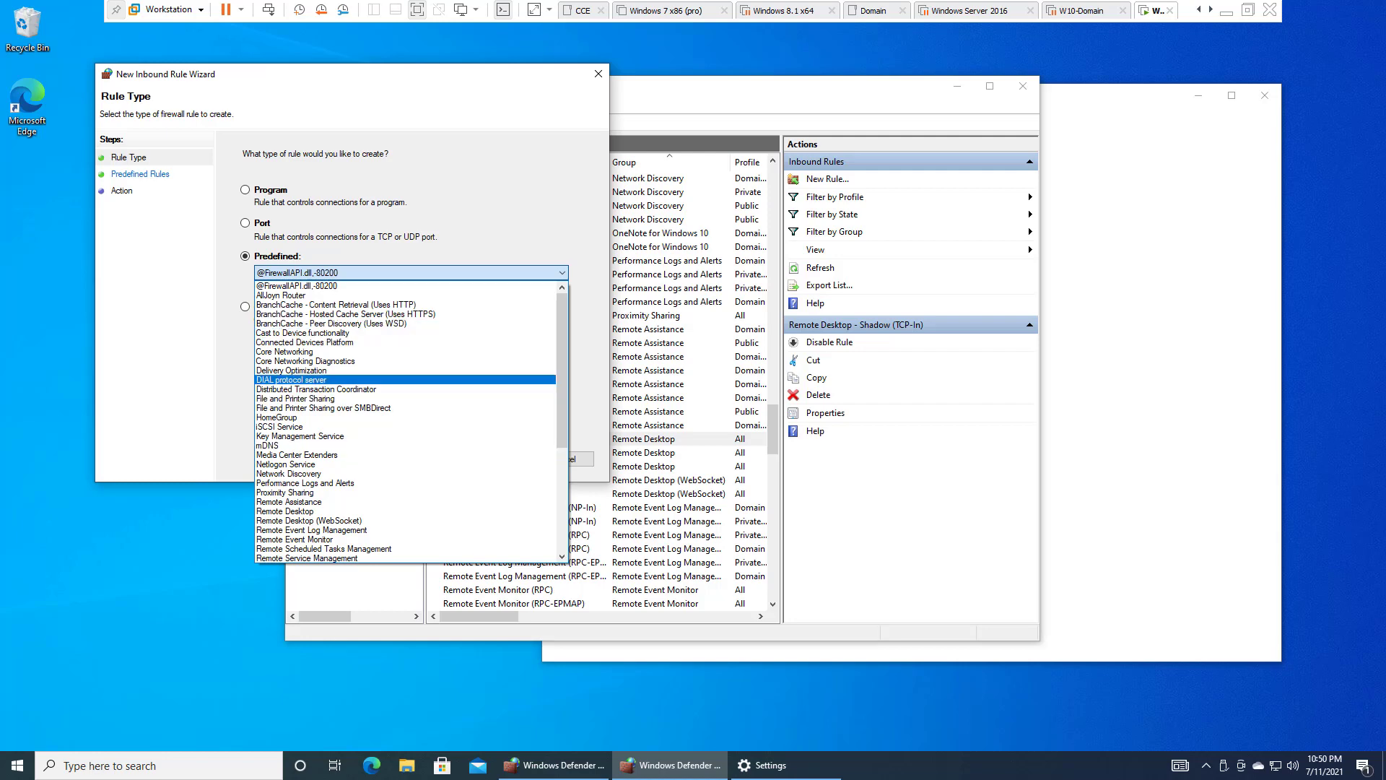
scroll(404, 445, "down", 1)
scroll(404, 436, "down", 3)
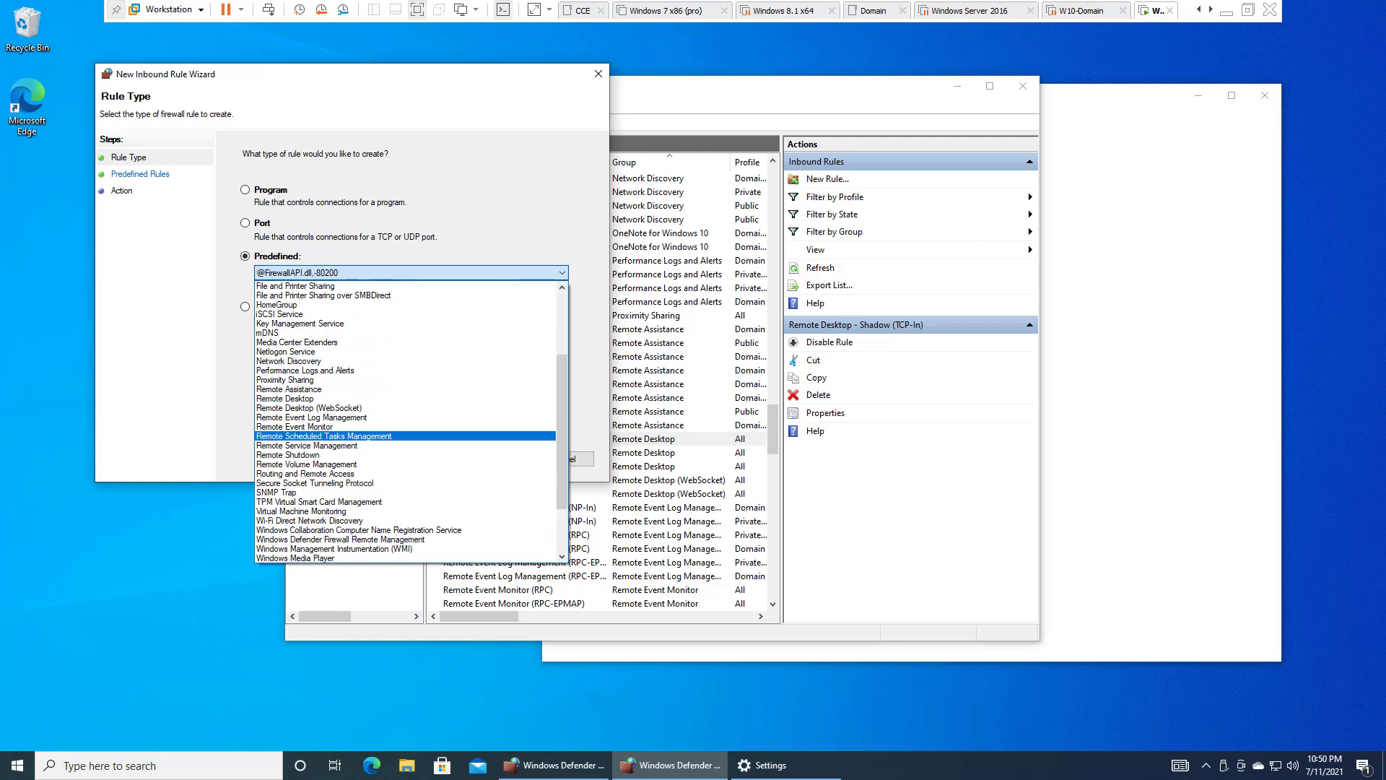
key("Escape")
Check the Custom rule type's program and services options, try continuing without a program path, and return to the rule type choice.
left_click(245, 307)
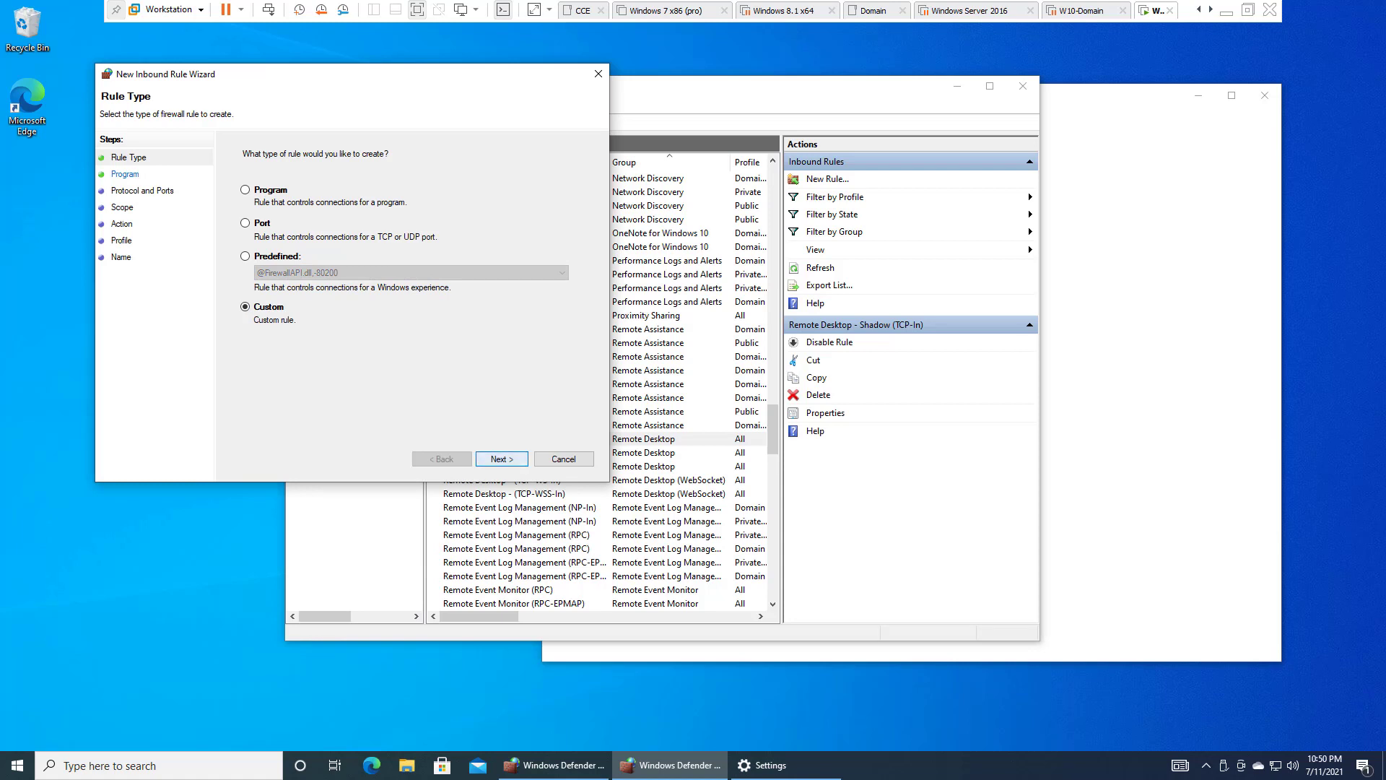
key("Return")
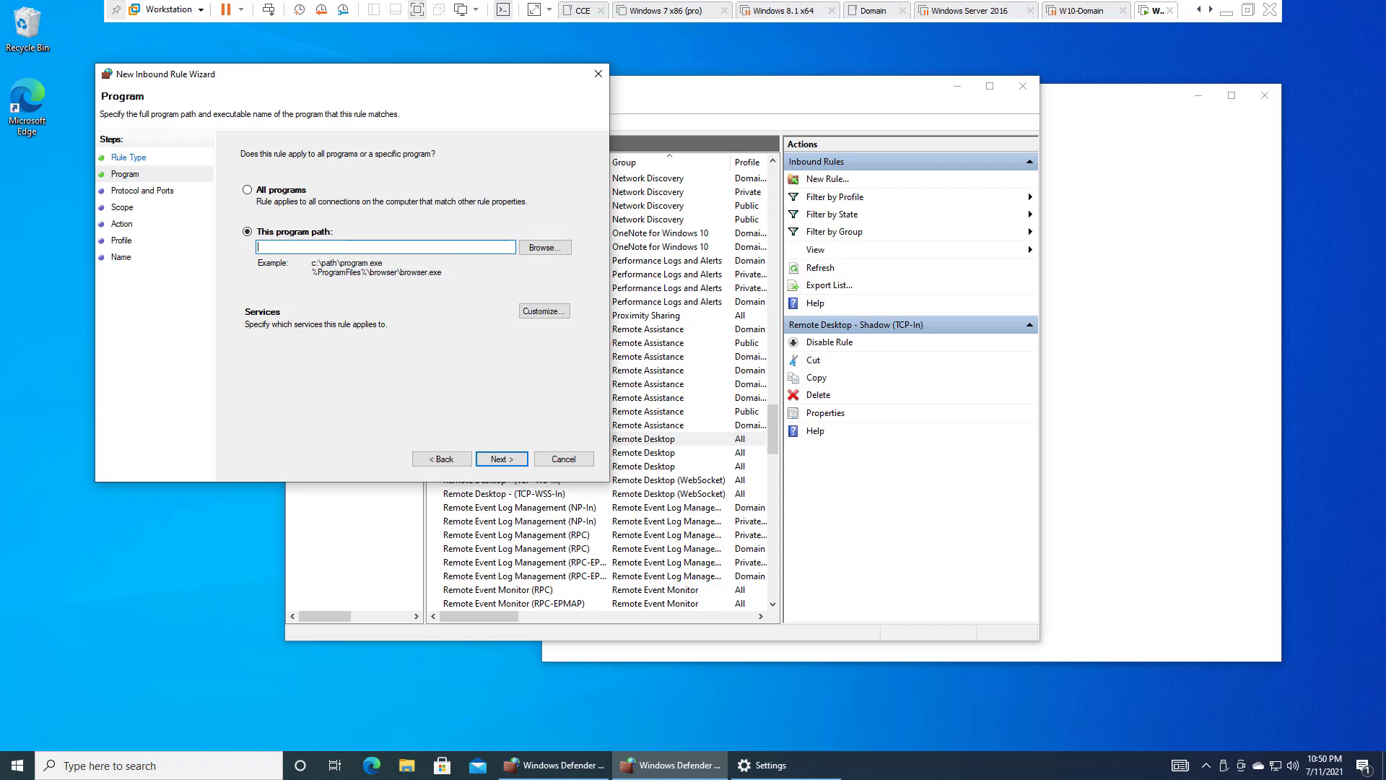
key("Return")
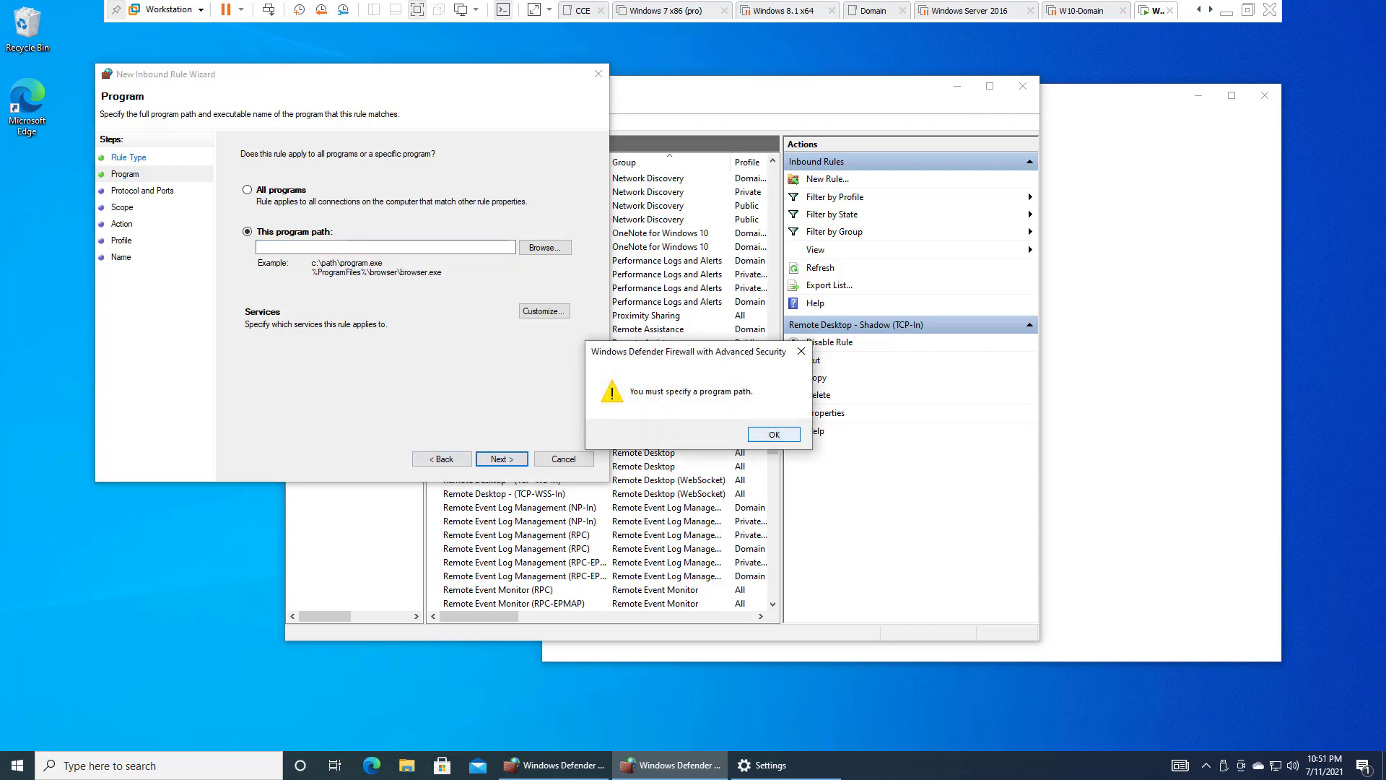
left_click(774, 435)
left_click(442, 459)
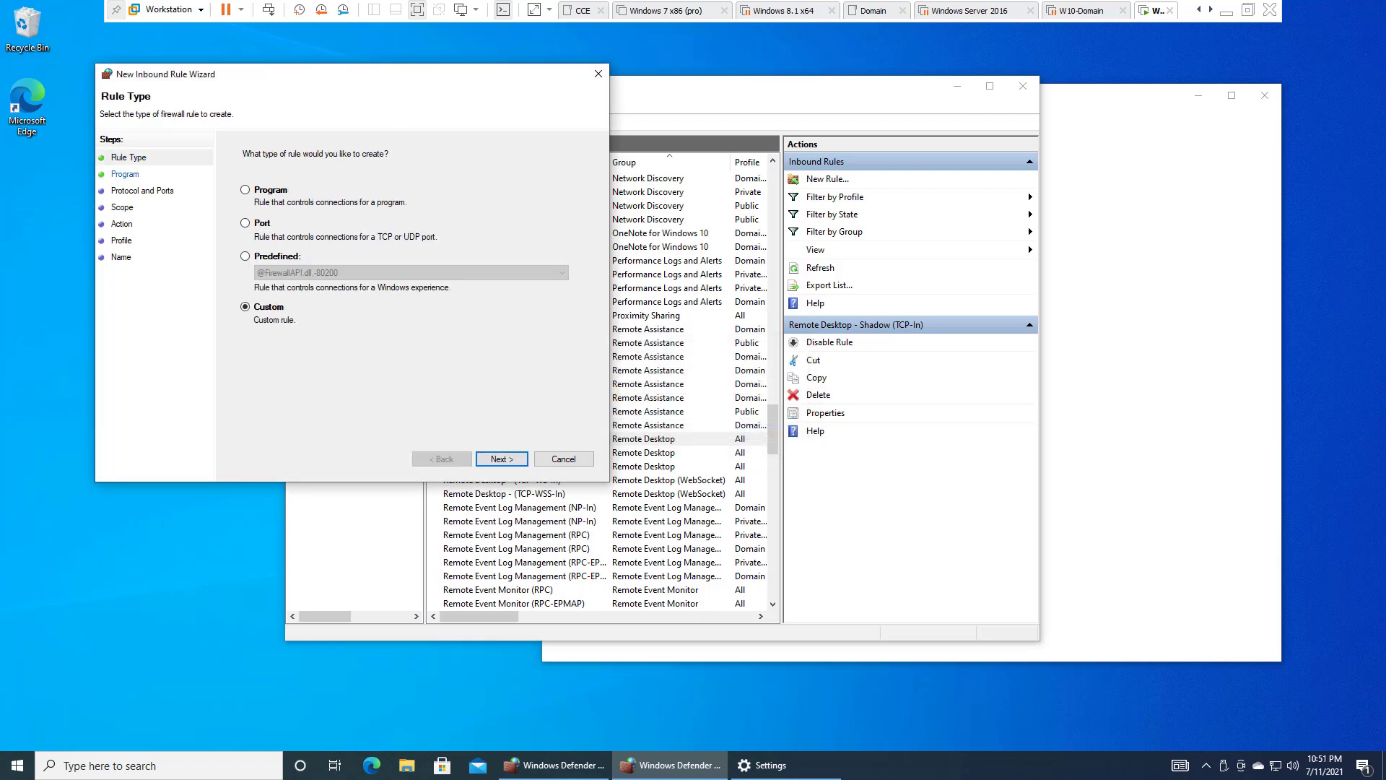
Define a Port rule for TCP on specific local ports 20-21 that allows the connection for the Domain, Private and Public profiles.
left_click(246, 223)
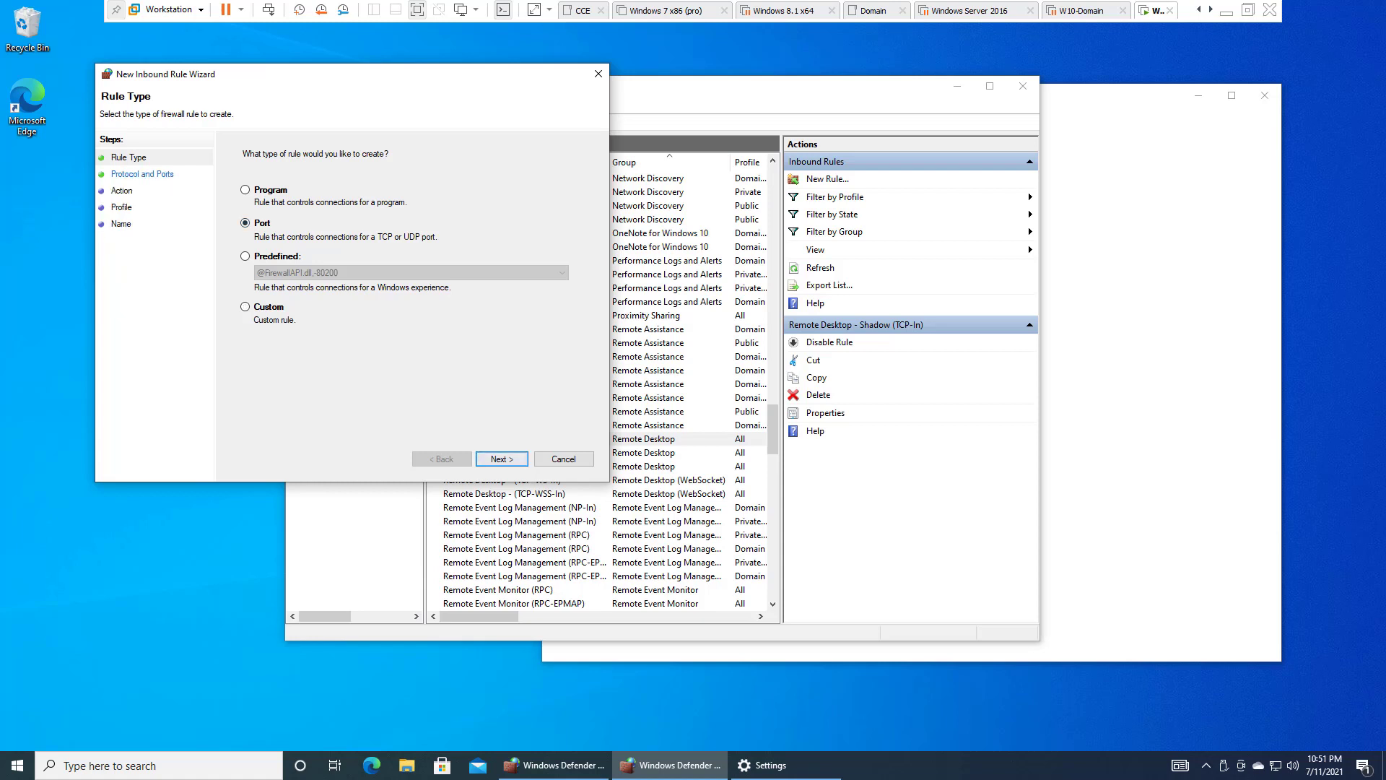
left_click(502, 459)
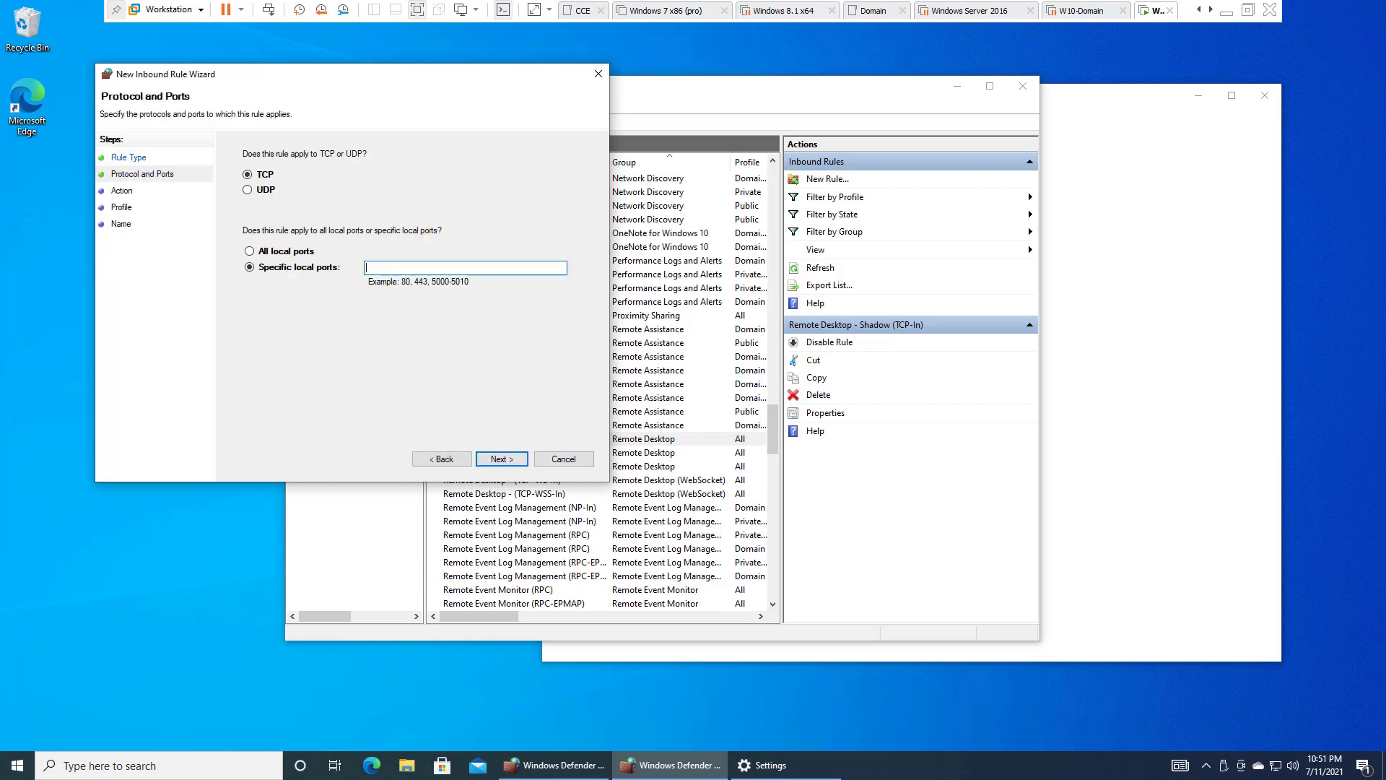
type("21")
key("BackSpace")
key("BackSpace")
type("20-21")
key("Return")
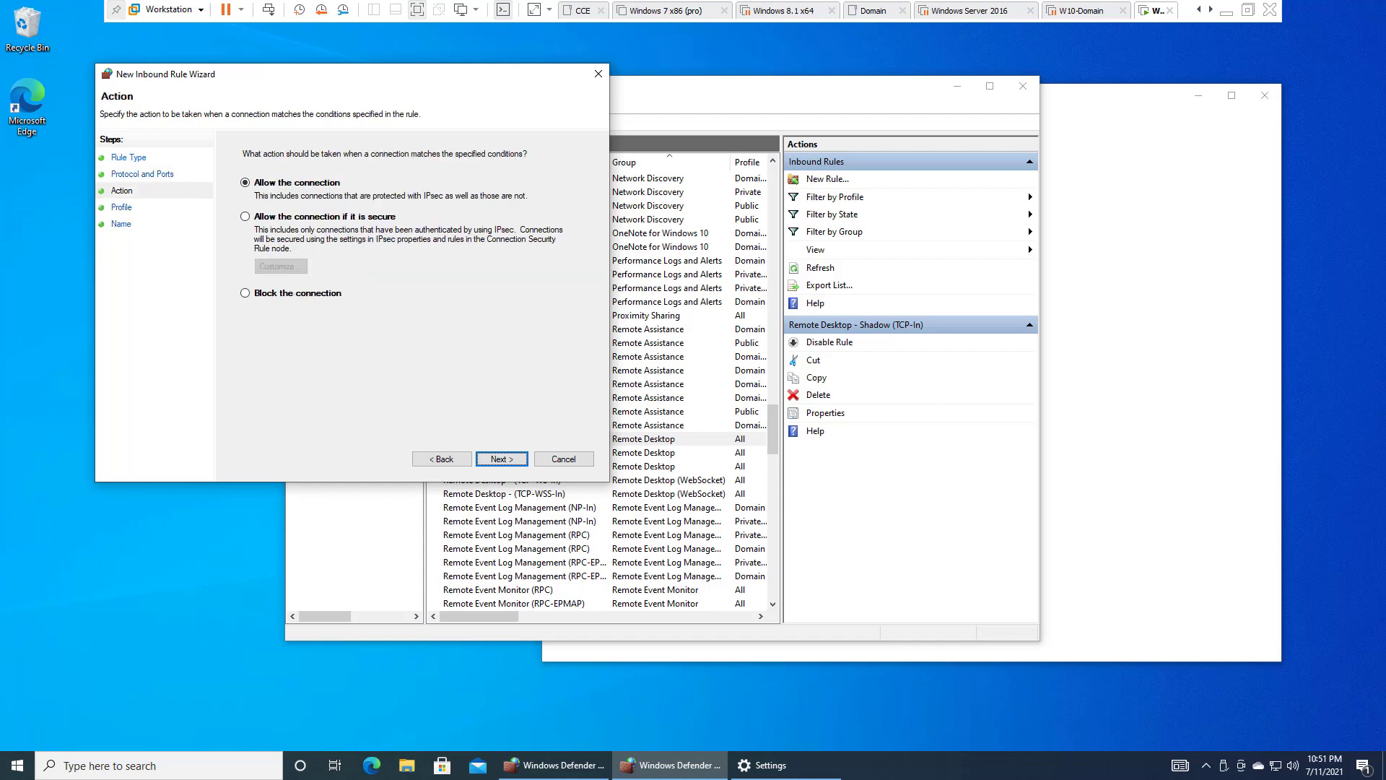
key("Return")
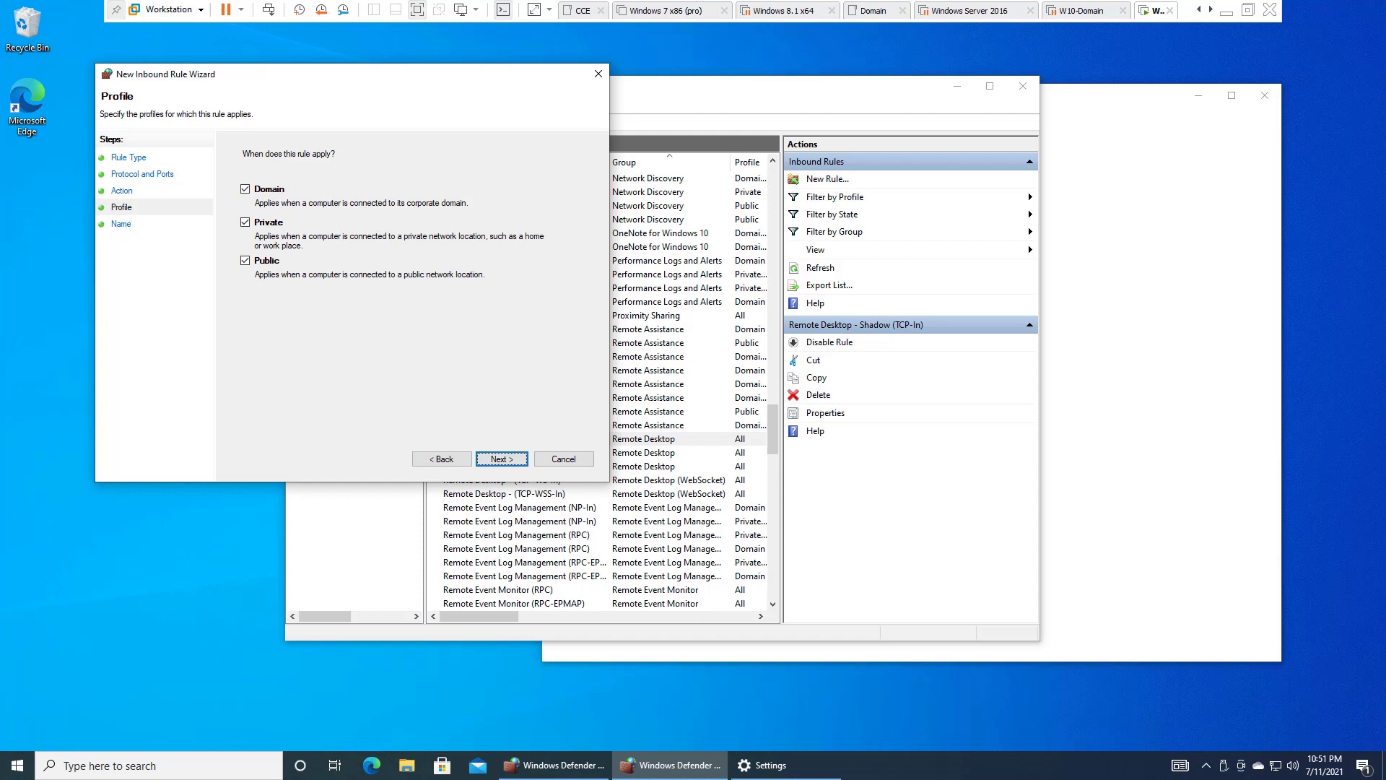
key("Return")
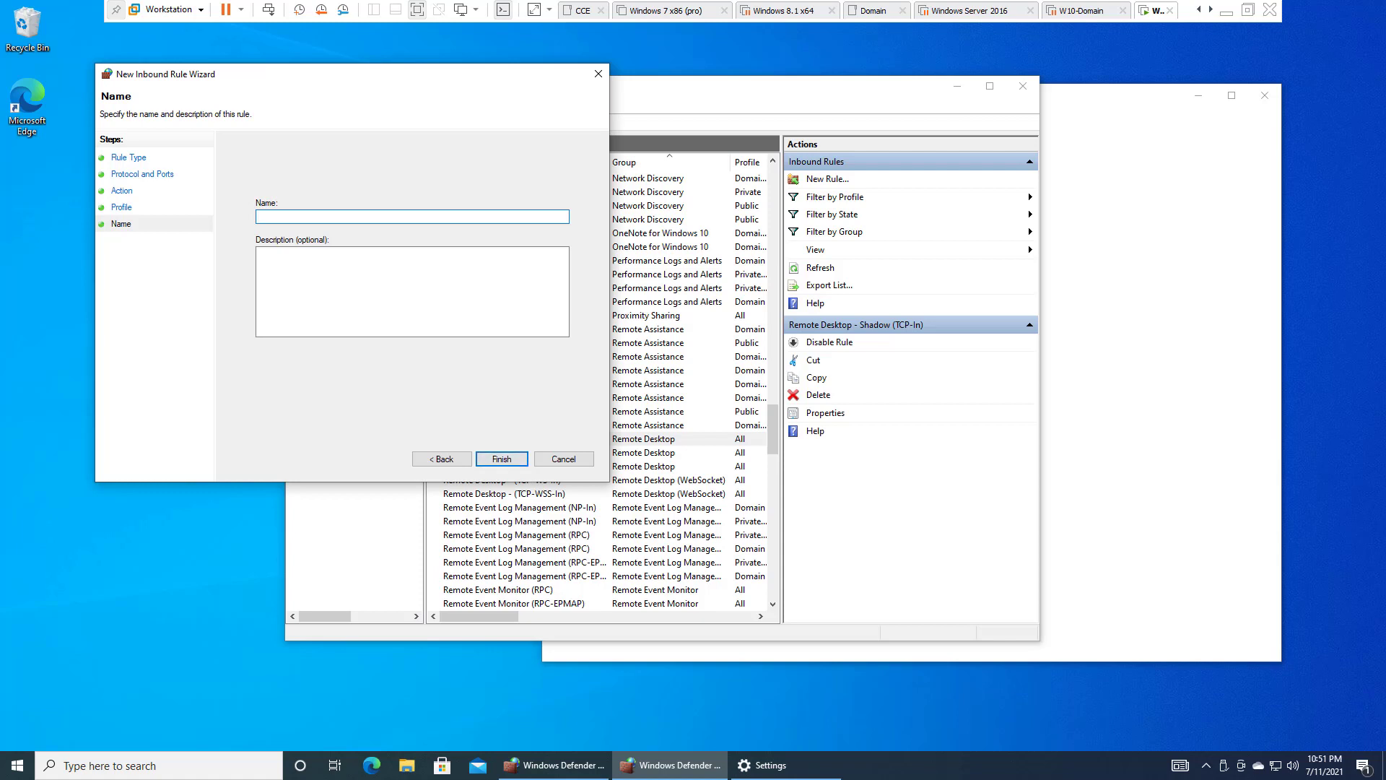
Name the rule FTP-Inbound-TCP-P20-21, reuse that text as its description, and finish creating it.
type("FTP-Inbouc")
key("BackSpace")
key("BackSpace")
key("BackSpace")
key("BackSpace")
type("bound-TCP-P20-21")
key("ctrl+a")
key("ctrl+c")
key("Tab")
key("ctrl+v")
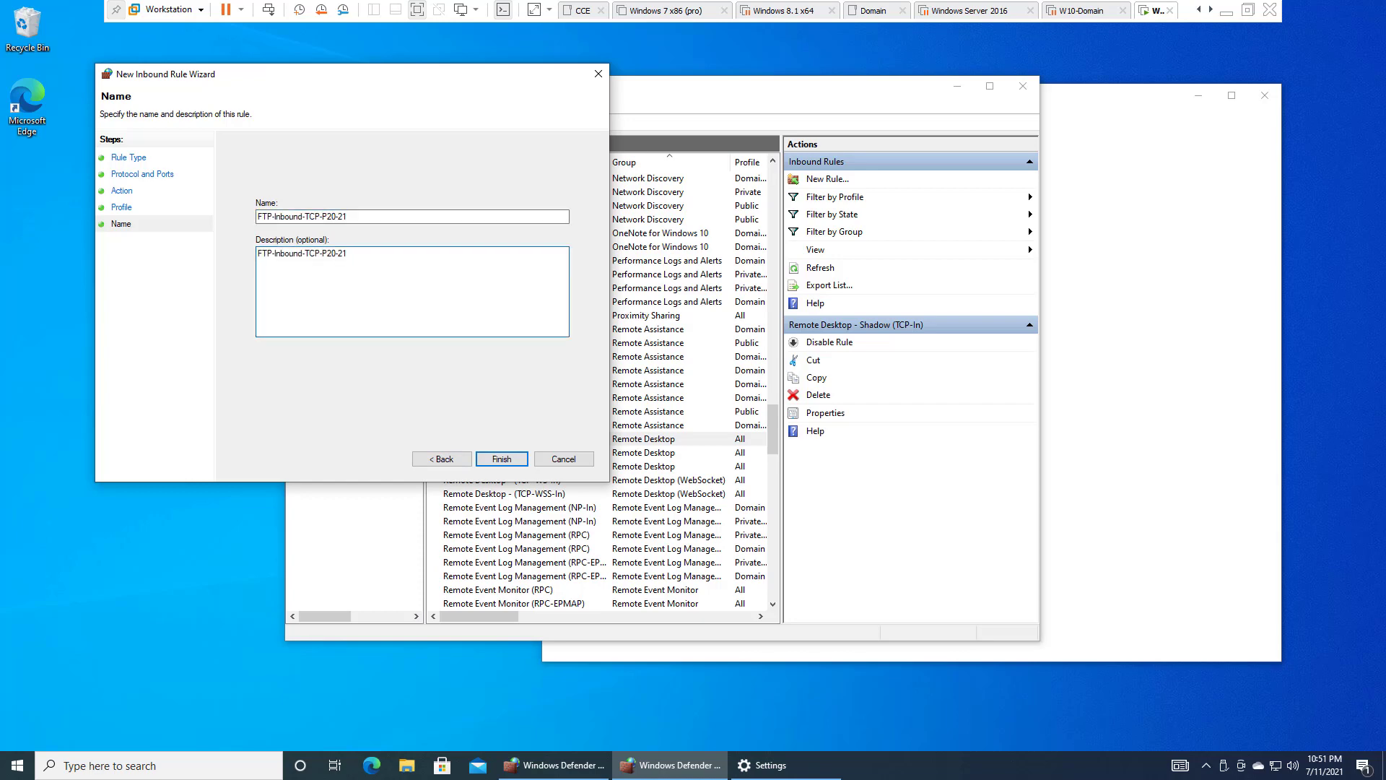
key("Return")
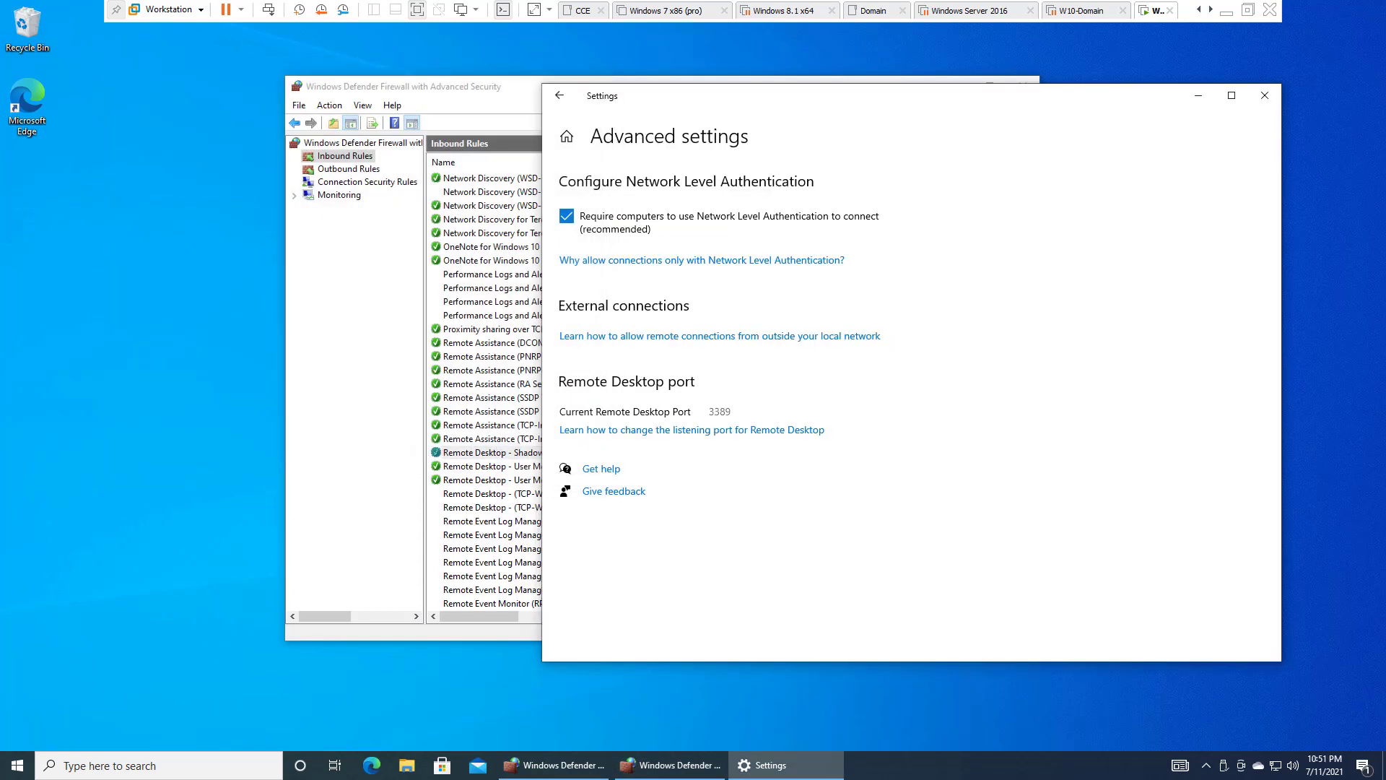
Return to the firewall console's inbound rules and open the properties of the FTP-Inbound-TCP-P20-21 rule.
left_click(499, 424)
scroll(499, 425, "up", 20)
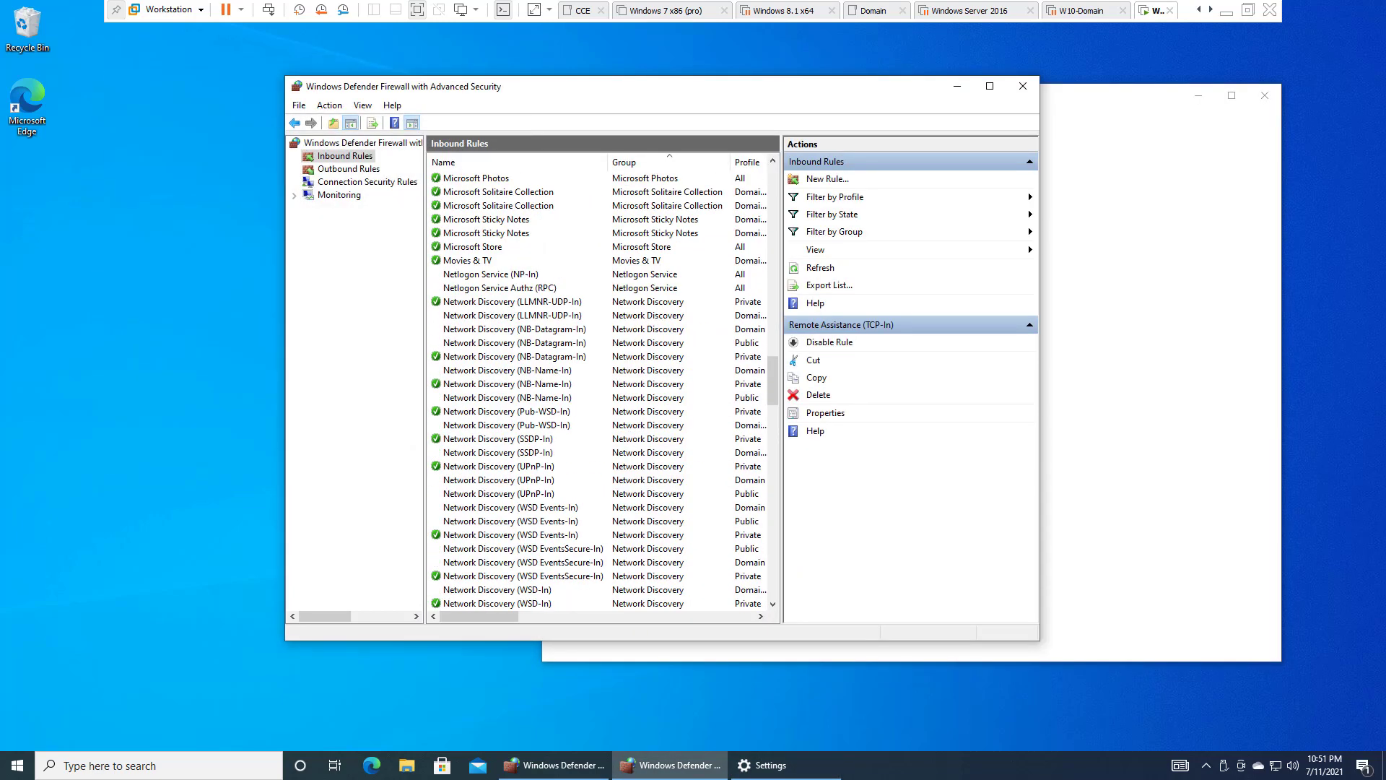
scroll(499, 425, "up", 20)
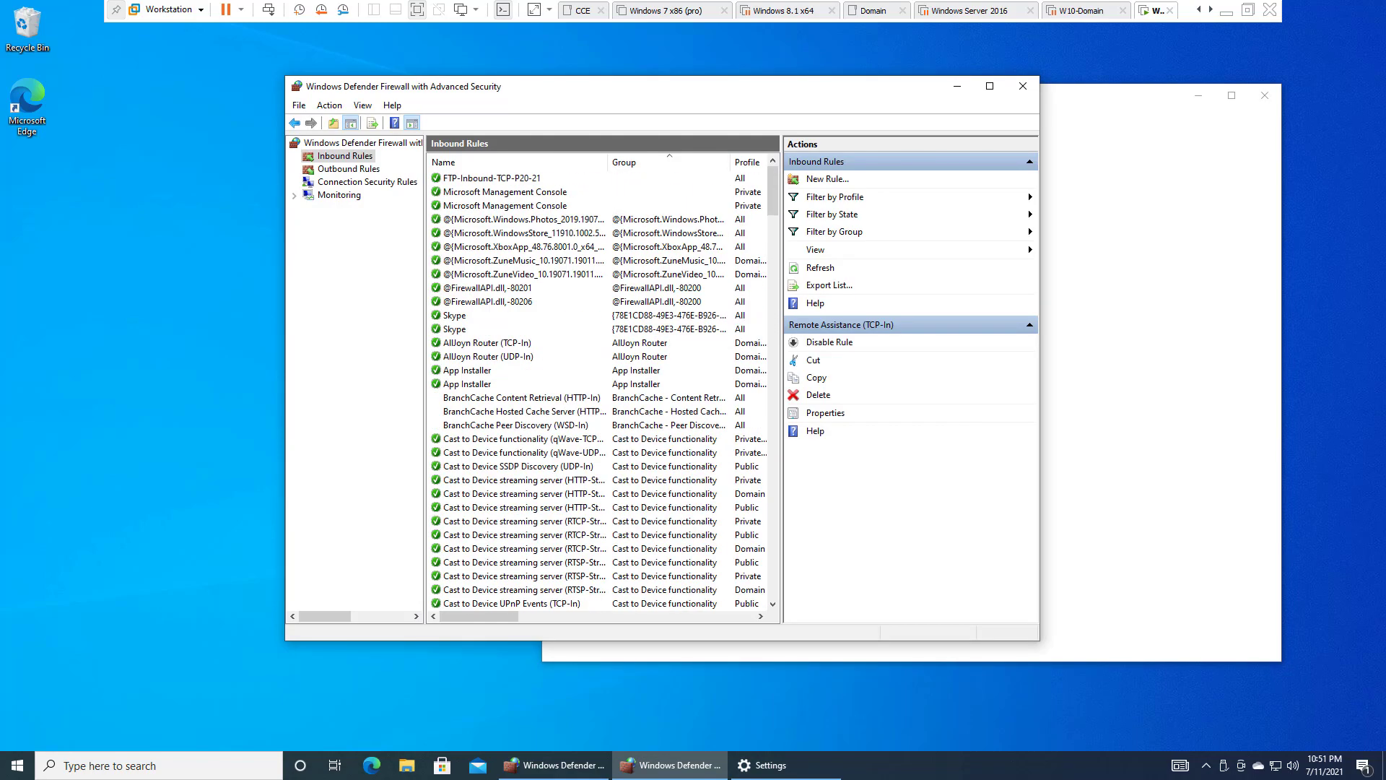
double_click(500, 178)
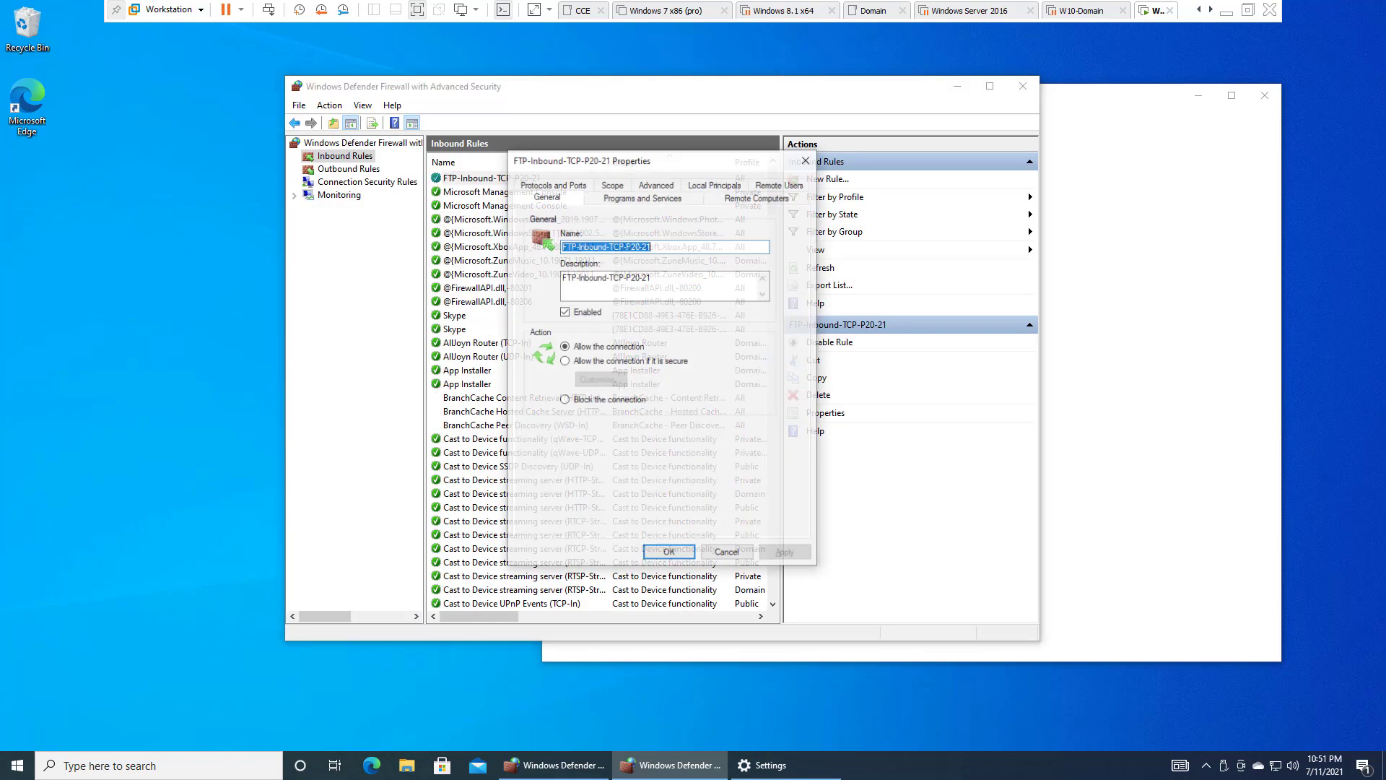
left_click_drag(664, 163, 434, 150)
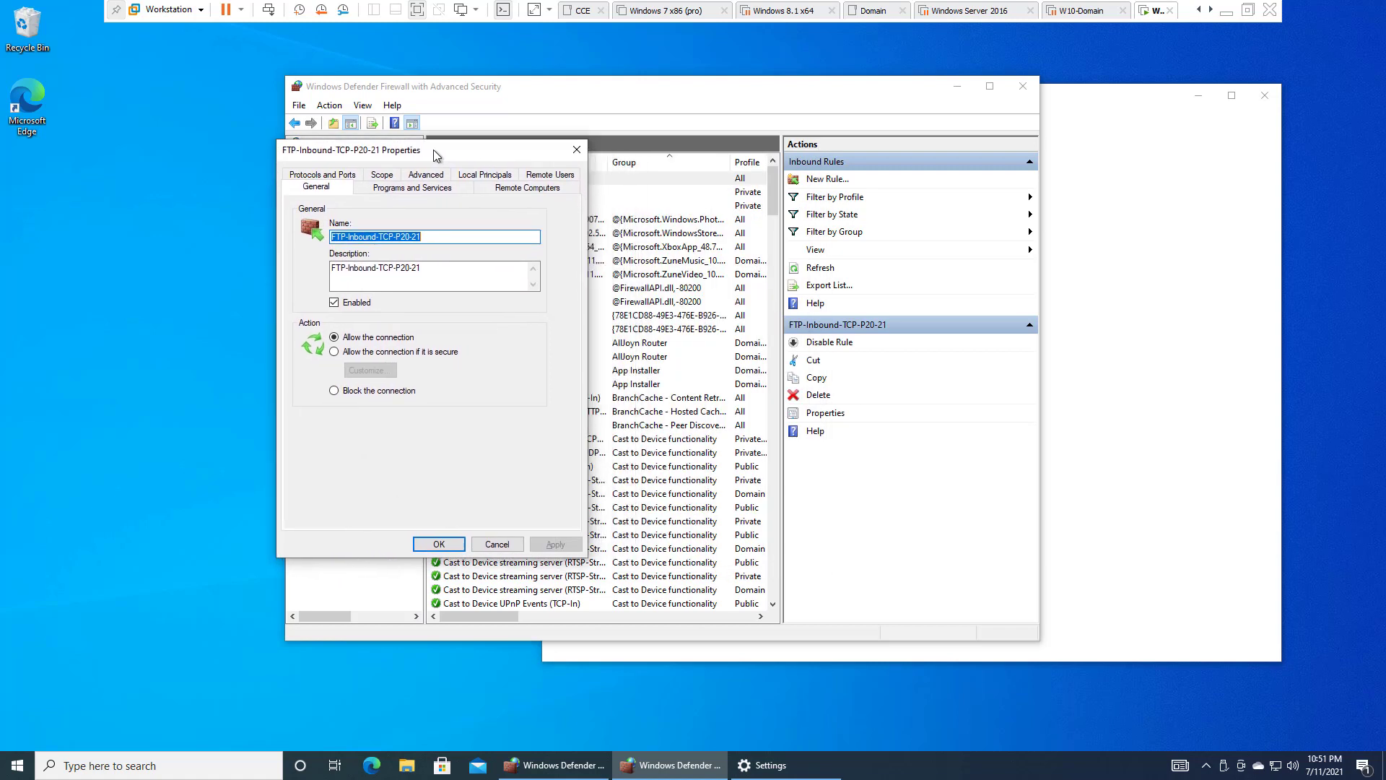
Examine the service, direction, protocol and port parts of the FTP rule's name, and close its properties unchanged.
key("Tab")
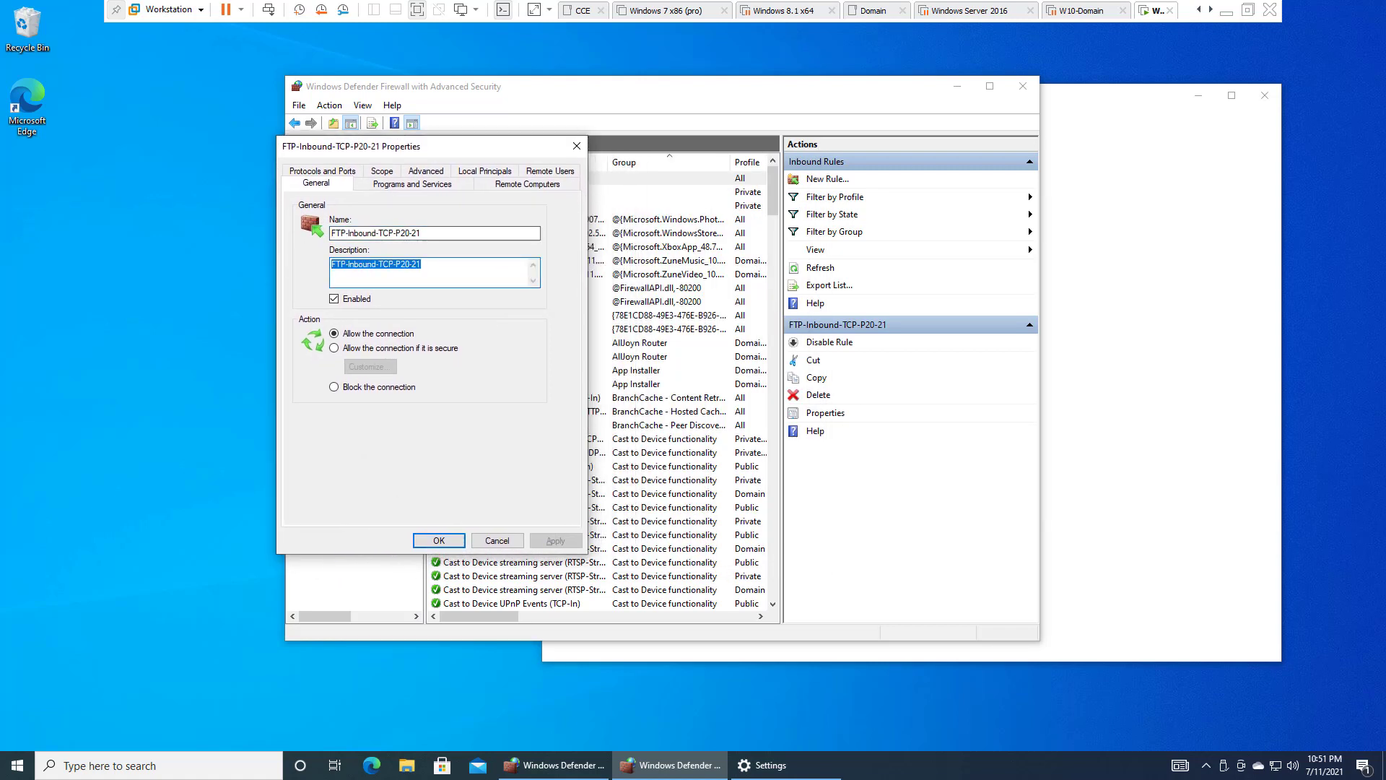
key("shift+Tab")
left_click(347, 233)
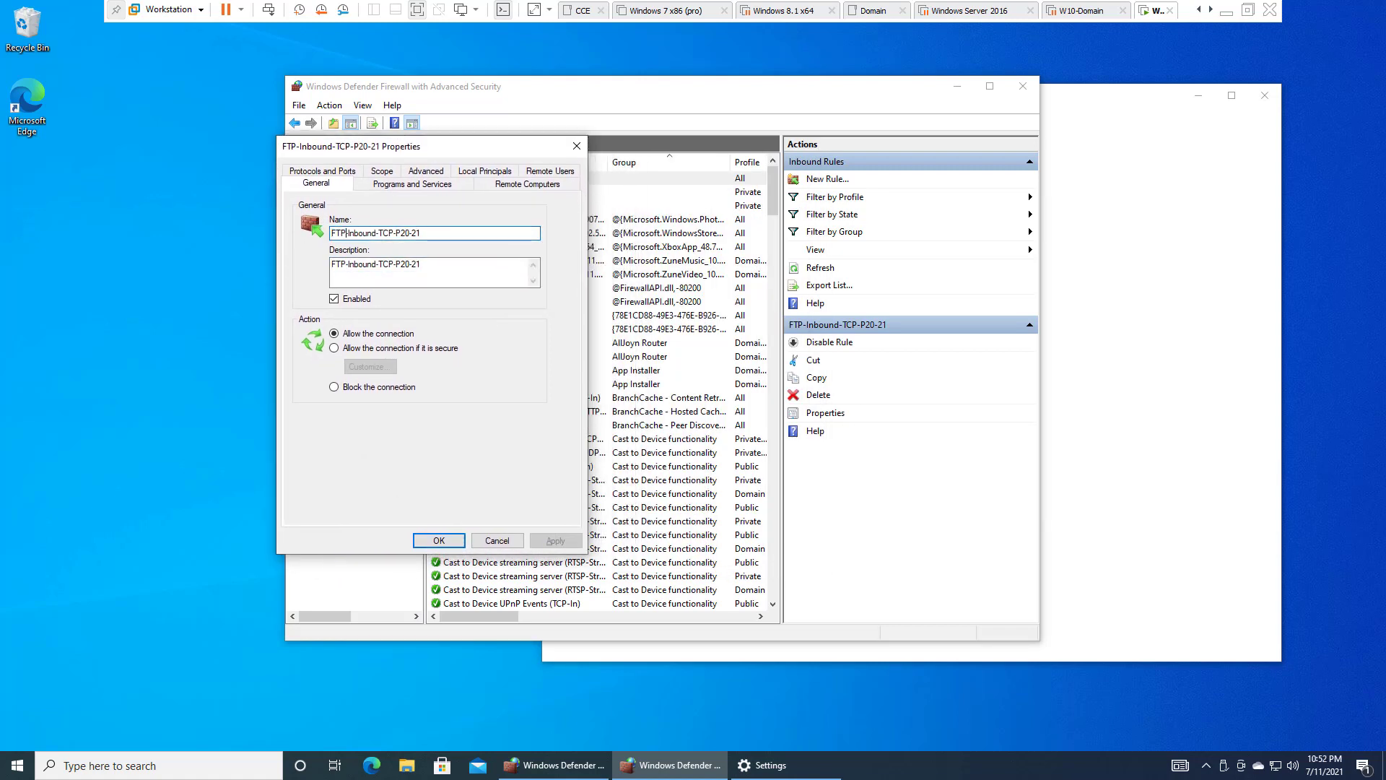
double_click(361, 233)
double_click(363, 233)
double_click(387, 233)
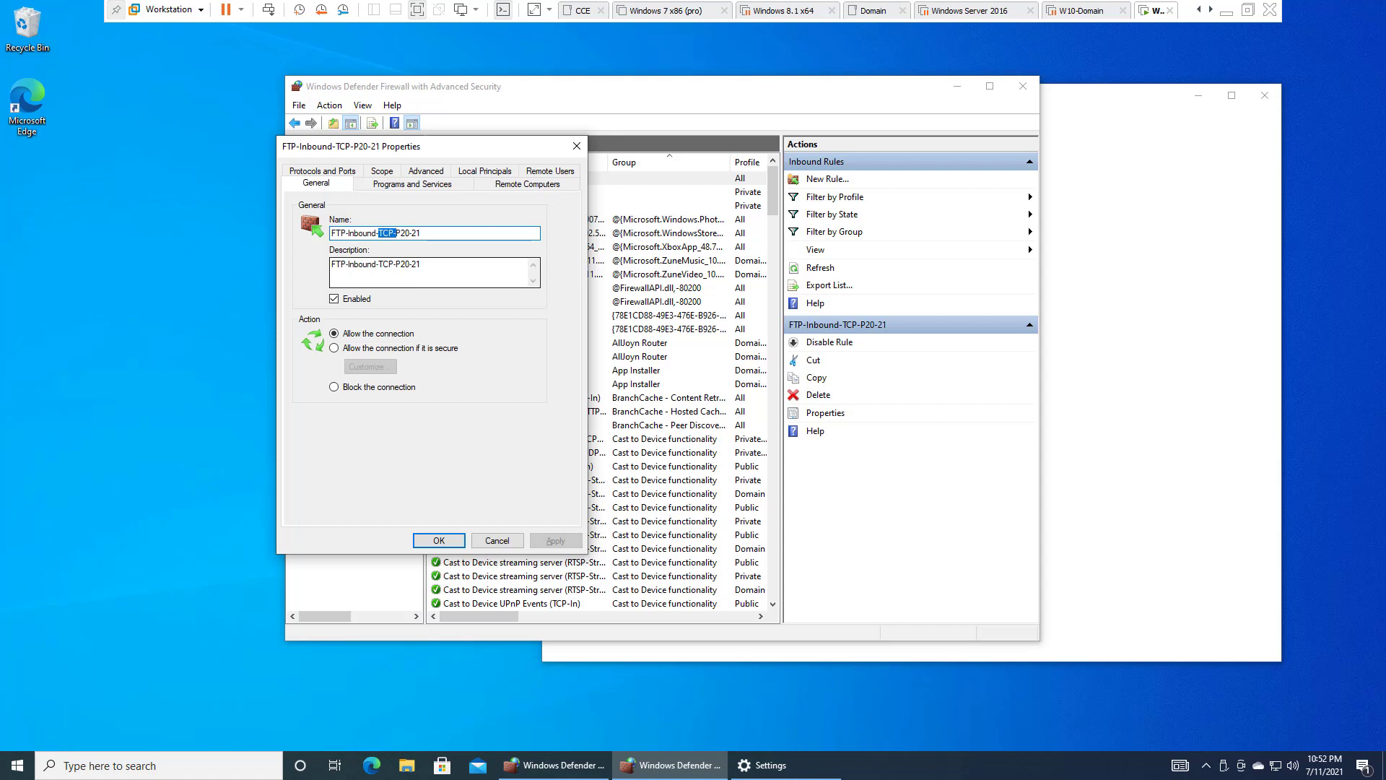
left_click_drag(422, 233, 394, 233)
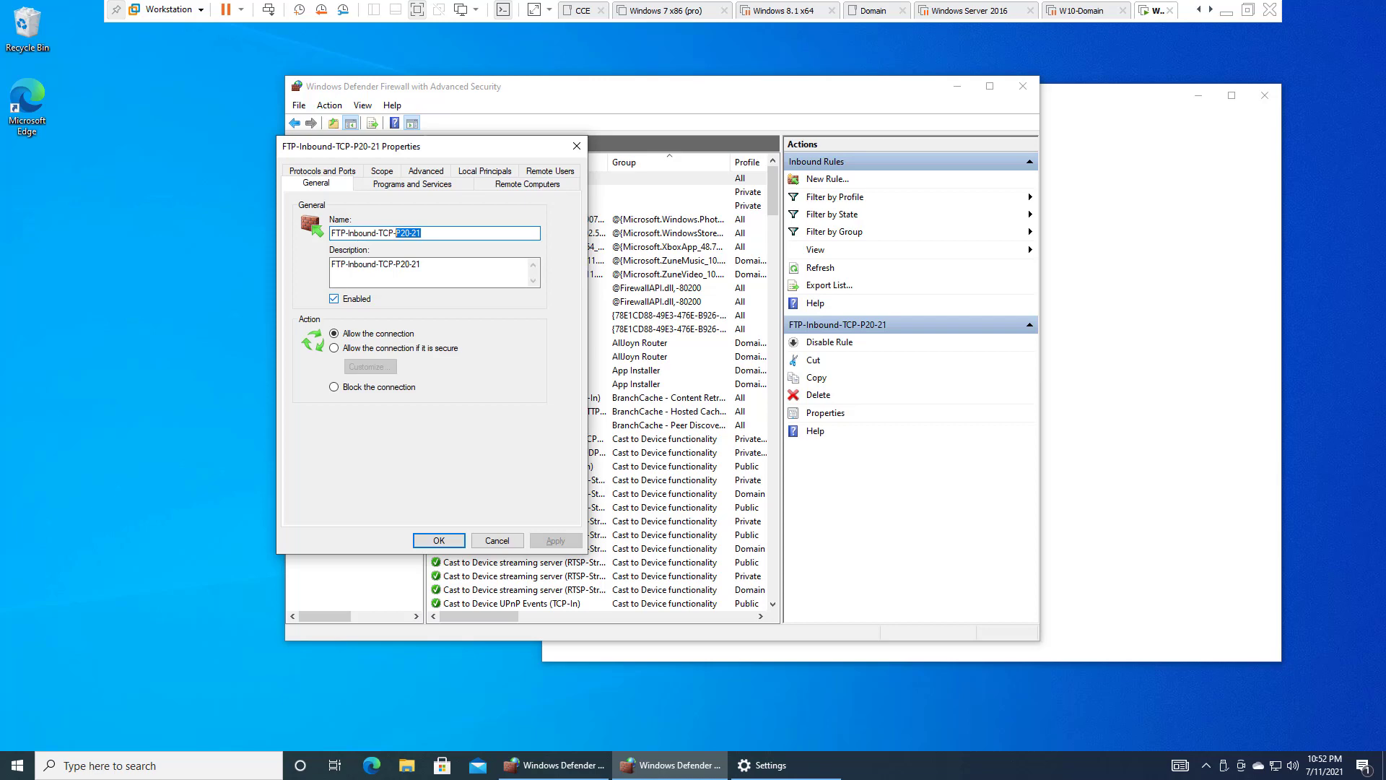
left_click(577, 146)
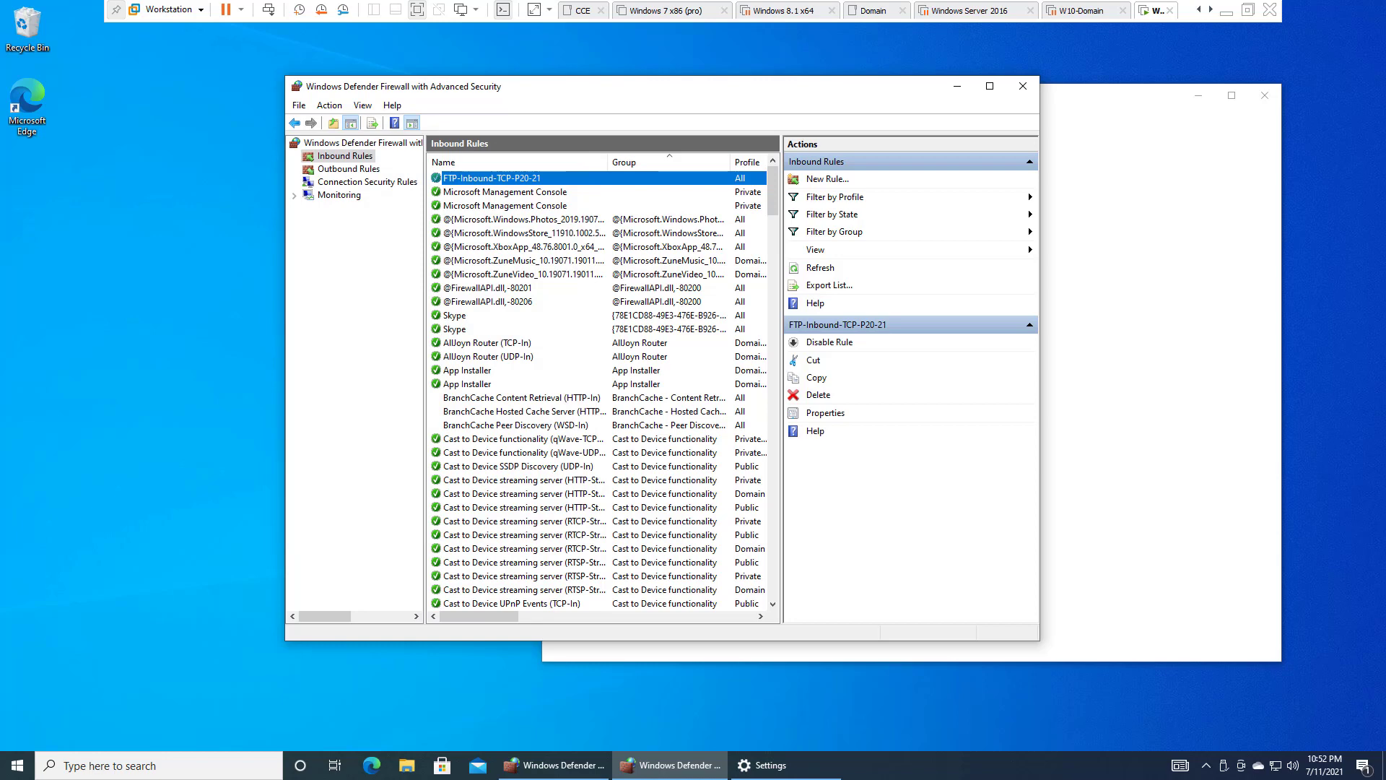
Reopen the FTP rule's properties and review its Scope and its Protocols and Ports settings.
double_click(492, 178)
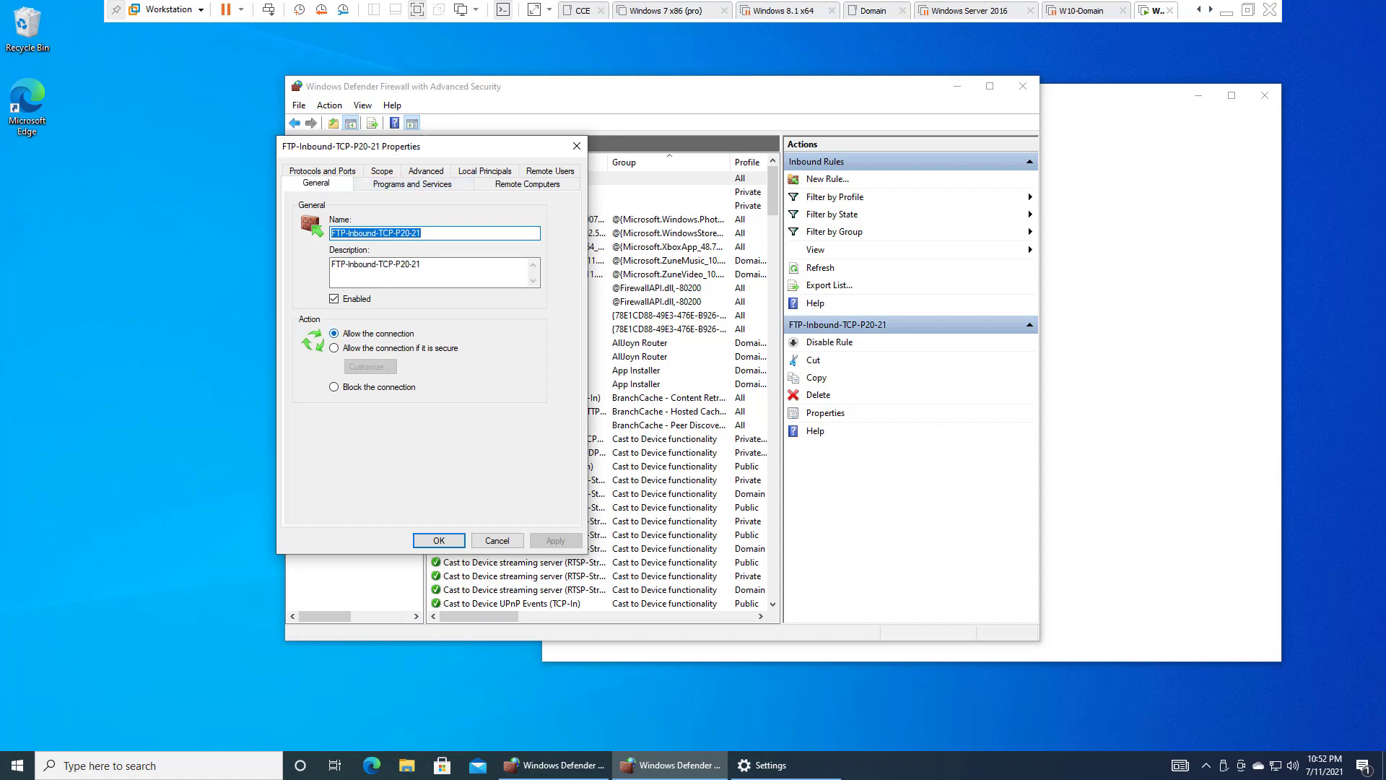
left_click(369, 171)
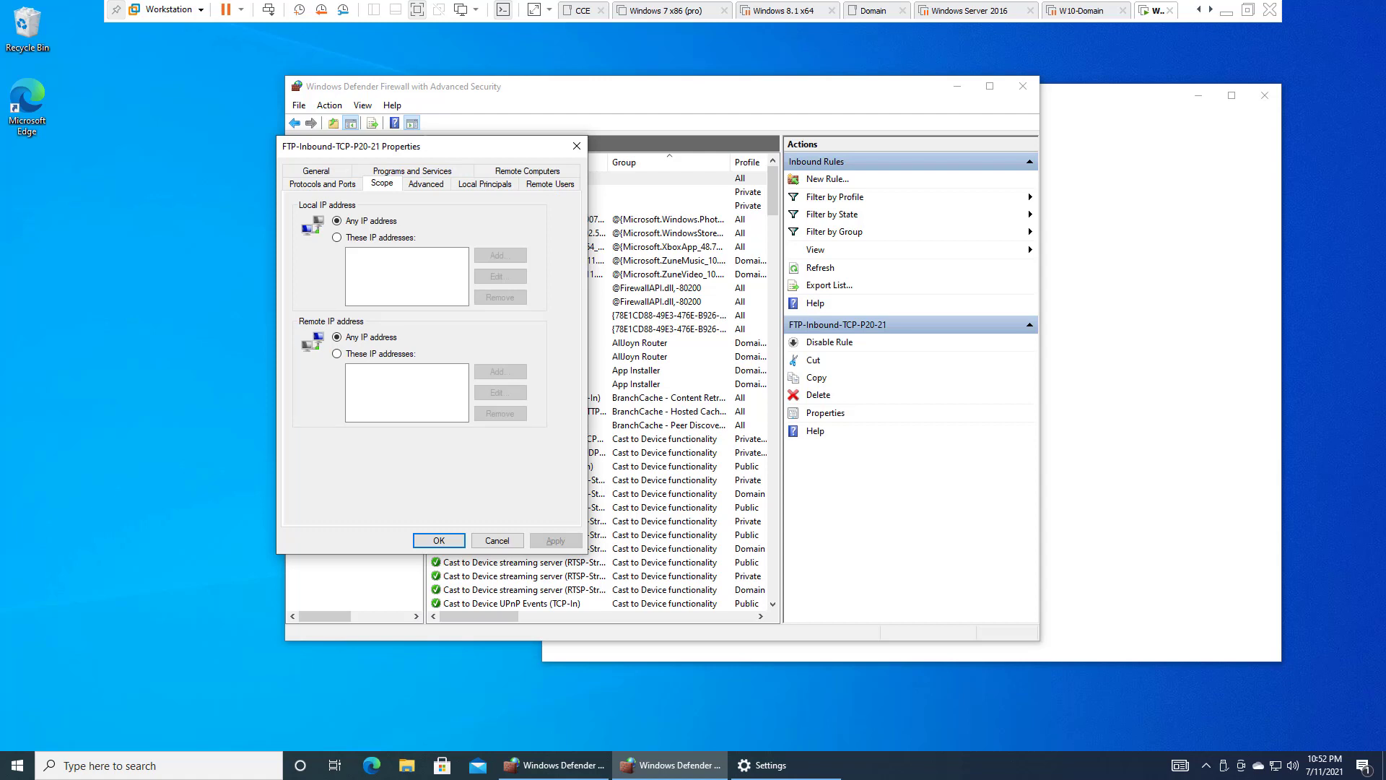
left_click(322, 184)
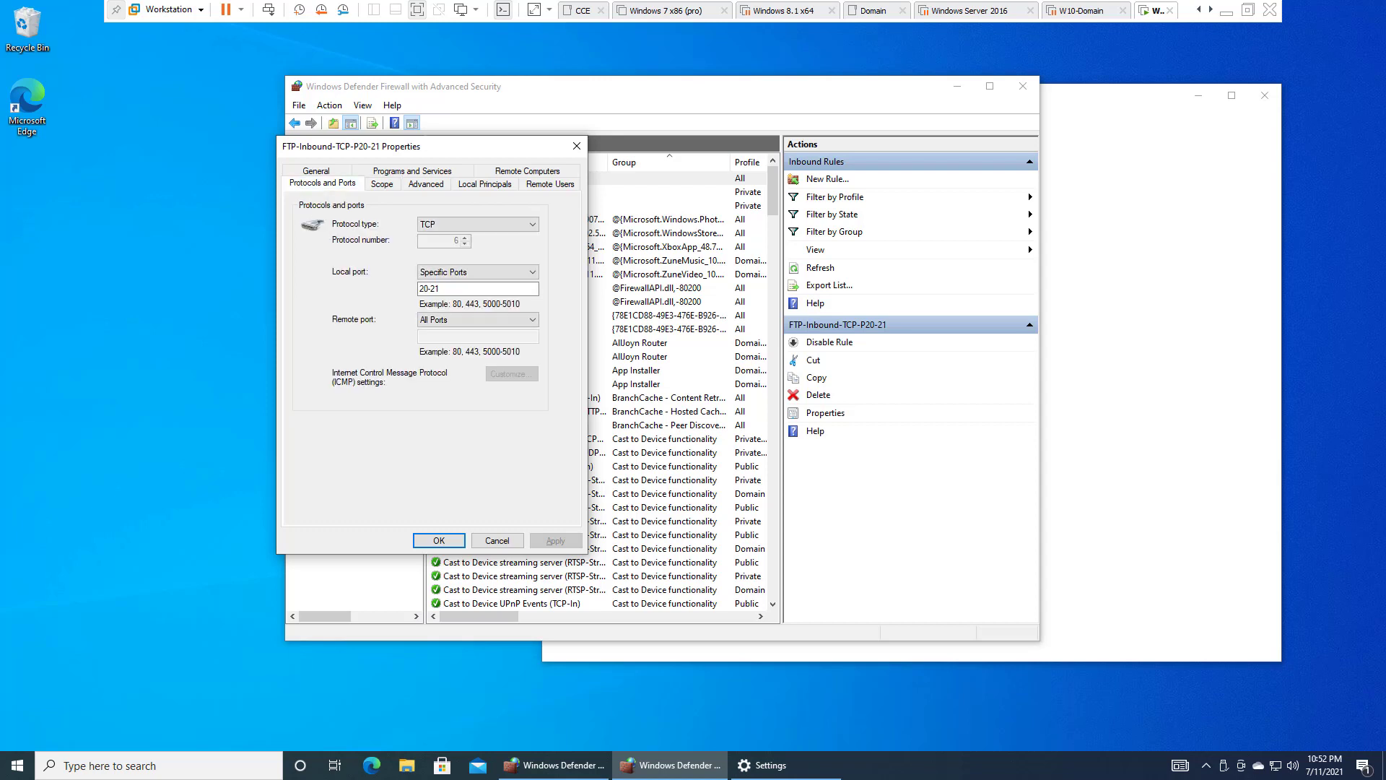
Check which protocol types are available for the FTP rule and inspect its local port range.
left_click(478, 225)
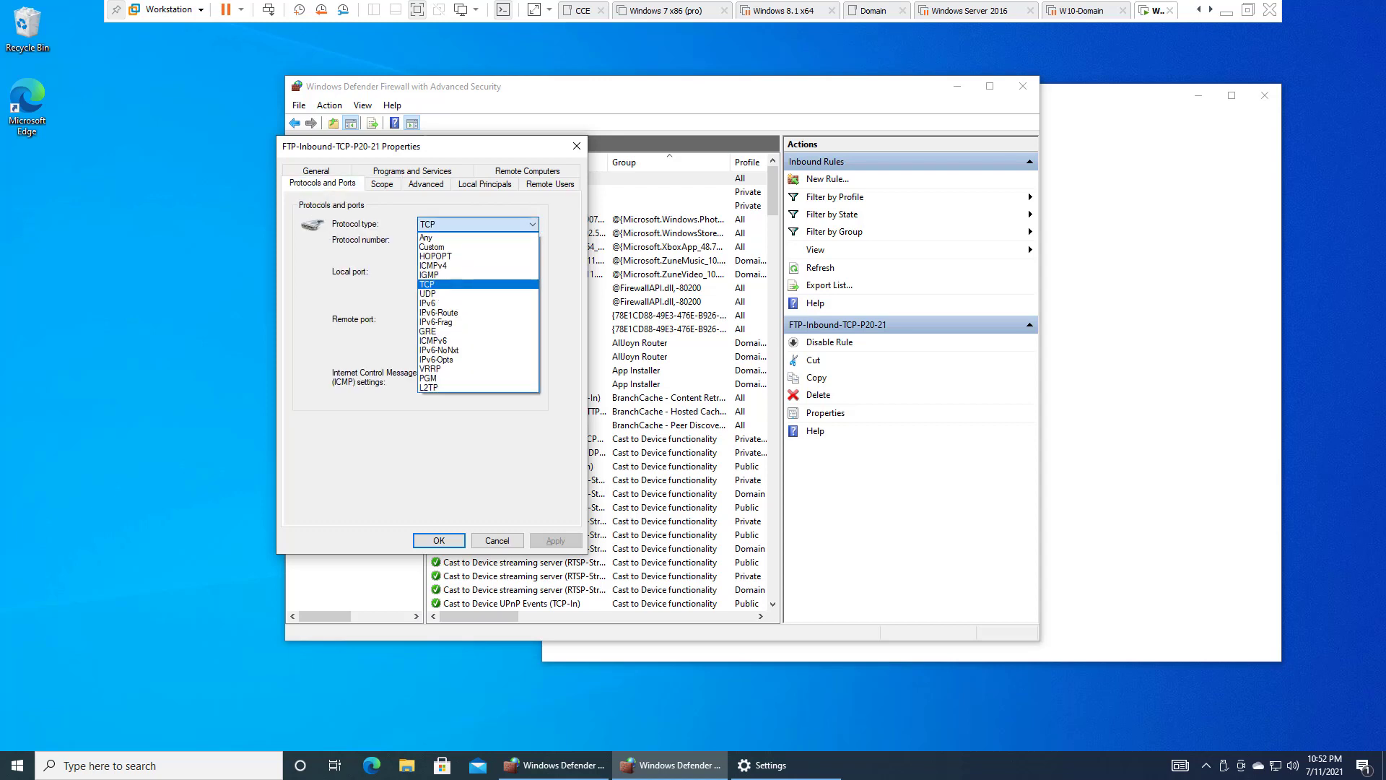
left_click(478, 224)
double_click(431, 289)
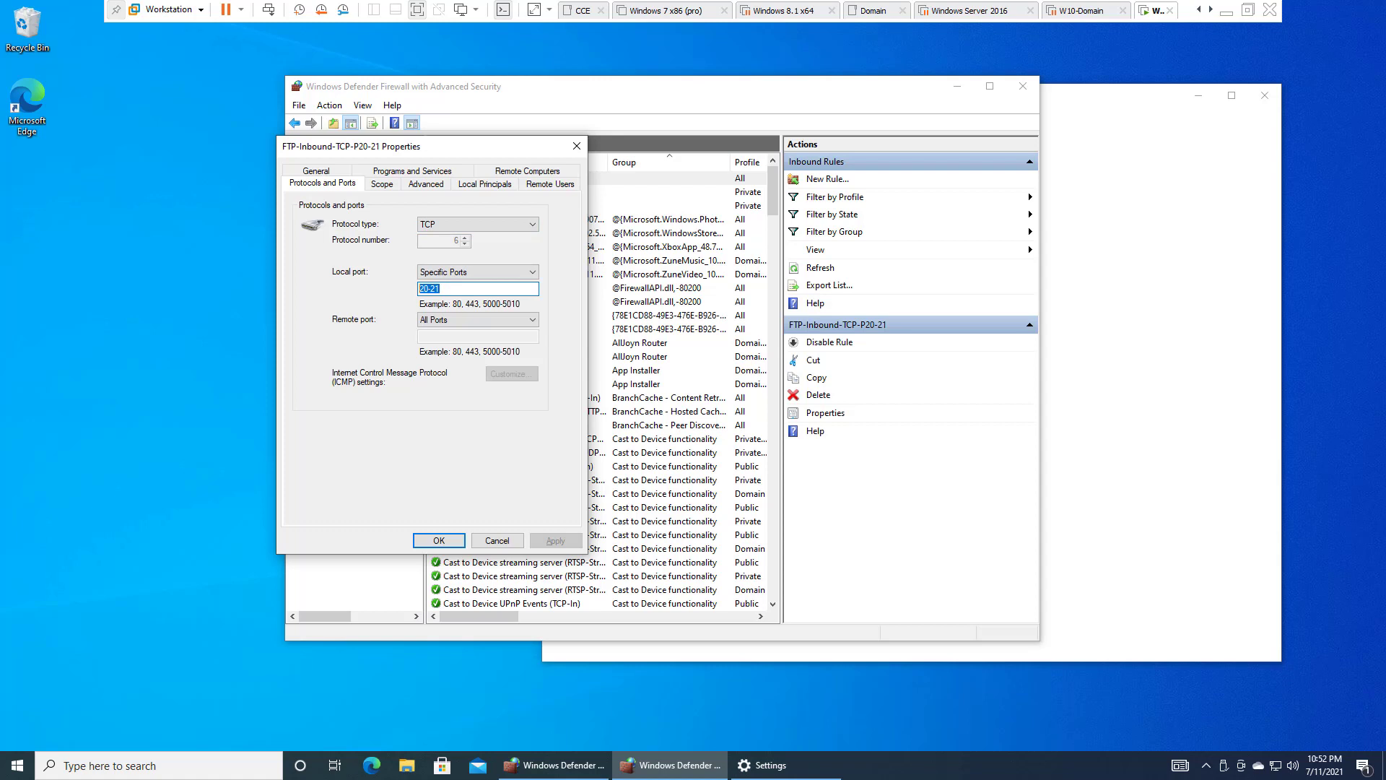
Review the FTP rule's Scope, Advanced, Local Principals, Remote Users, Remote Computers, and Programs and Services settings.
left_click(382, 184)
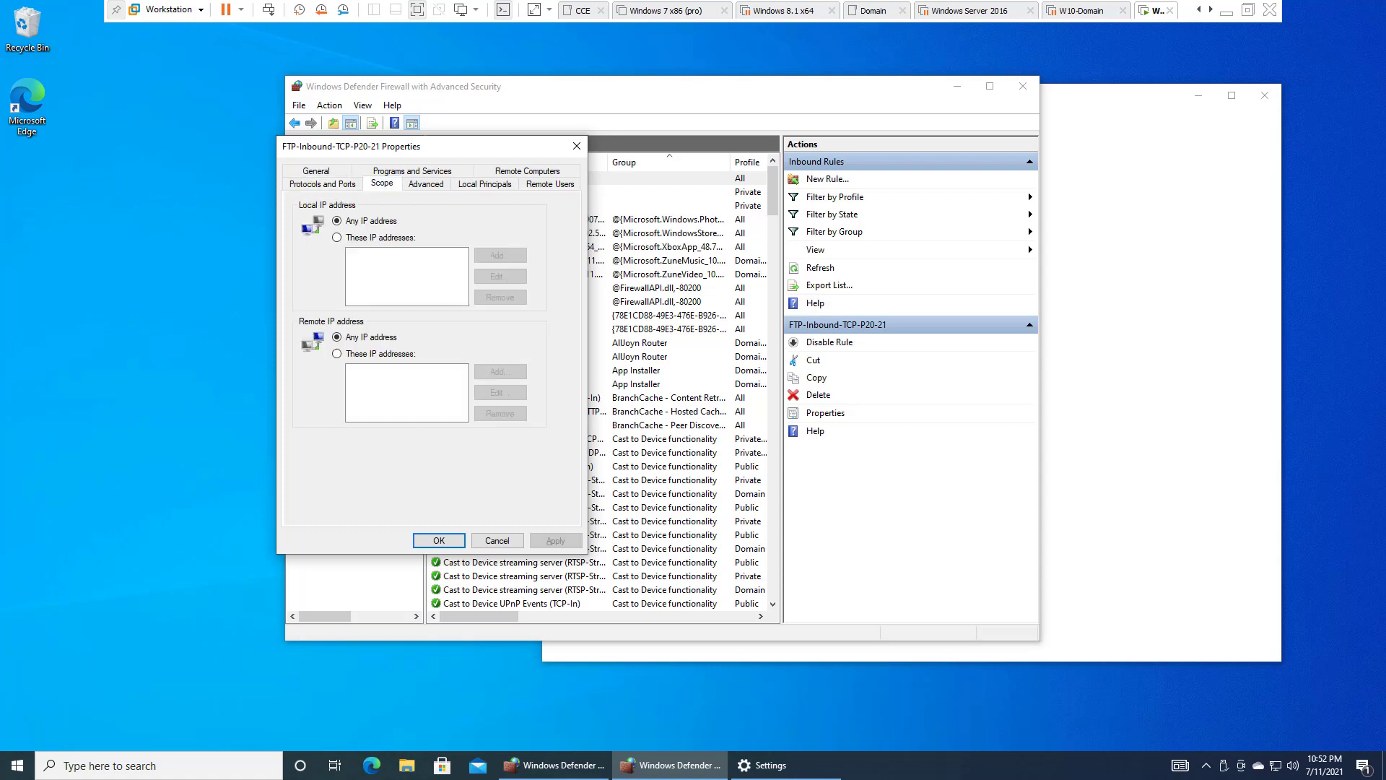
left_click(426, 183)
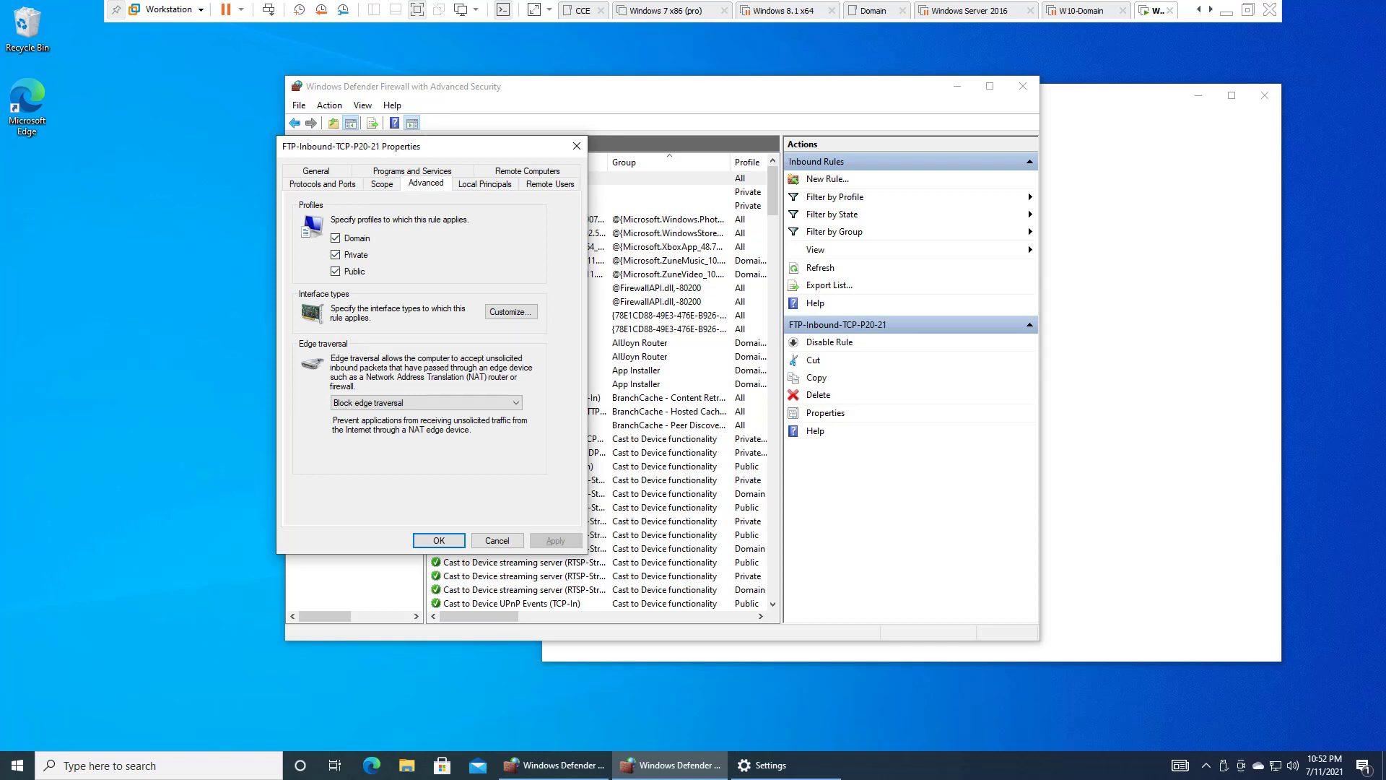
left_click(485, 183)
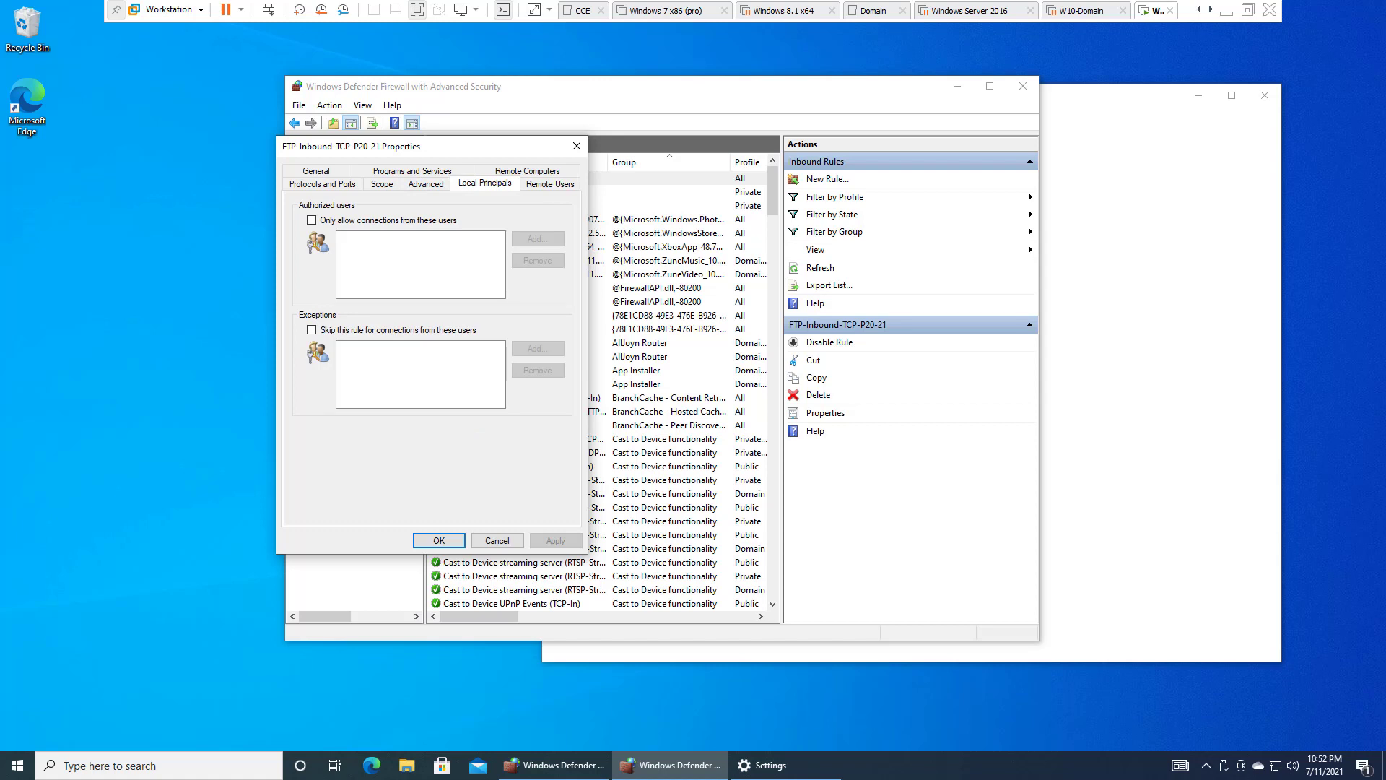
left_click(550, 183)
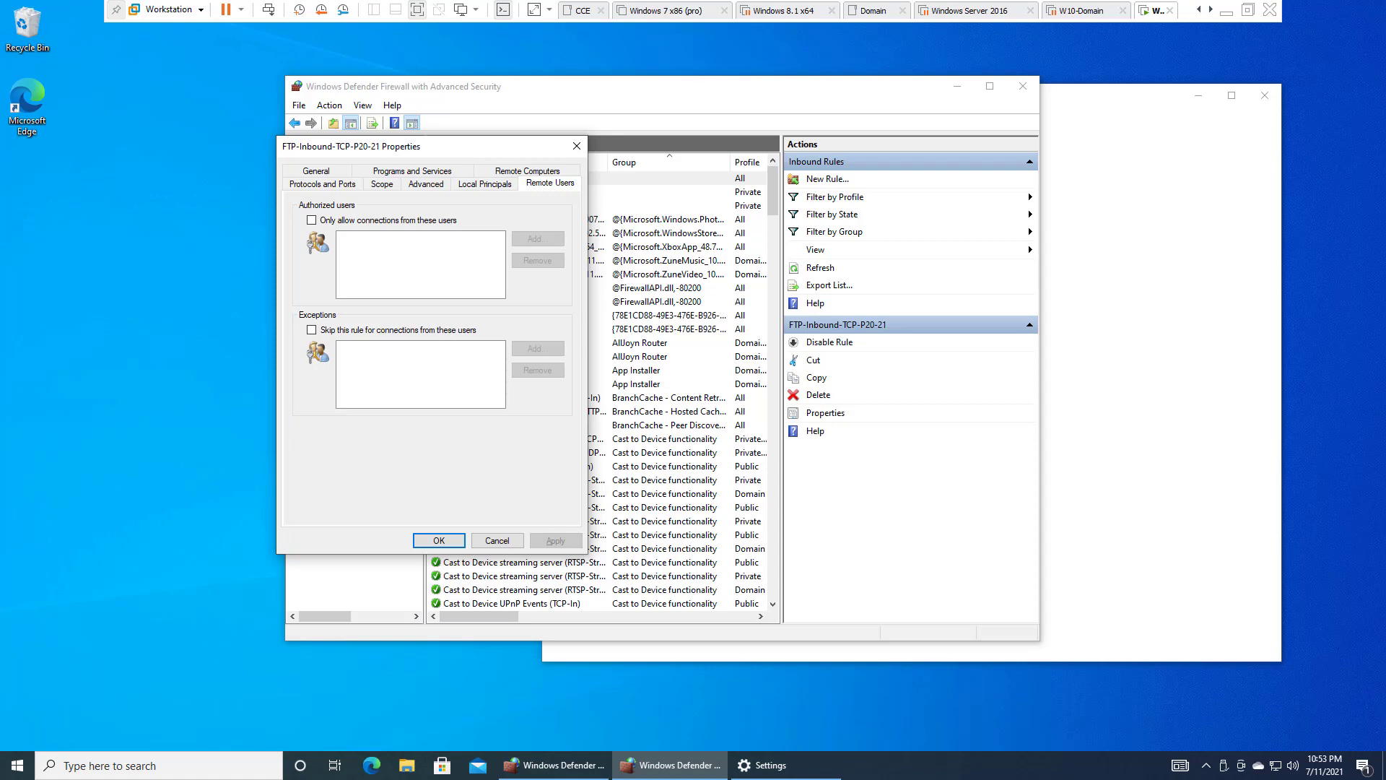
left_click(507, 172)
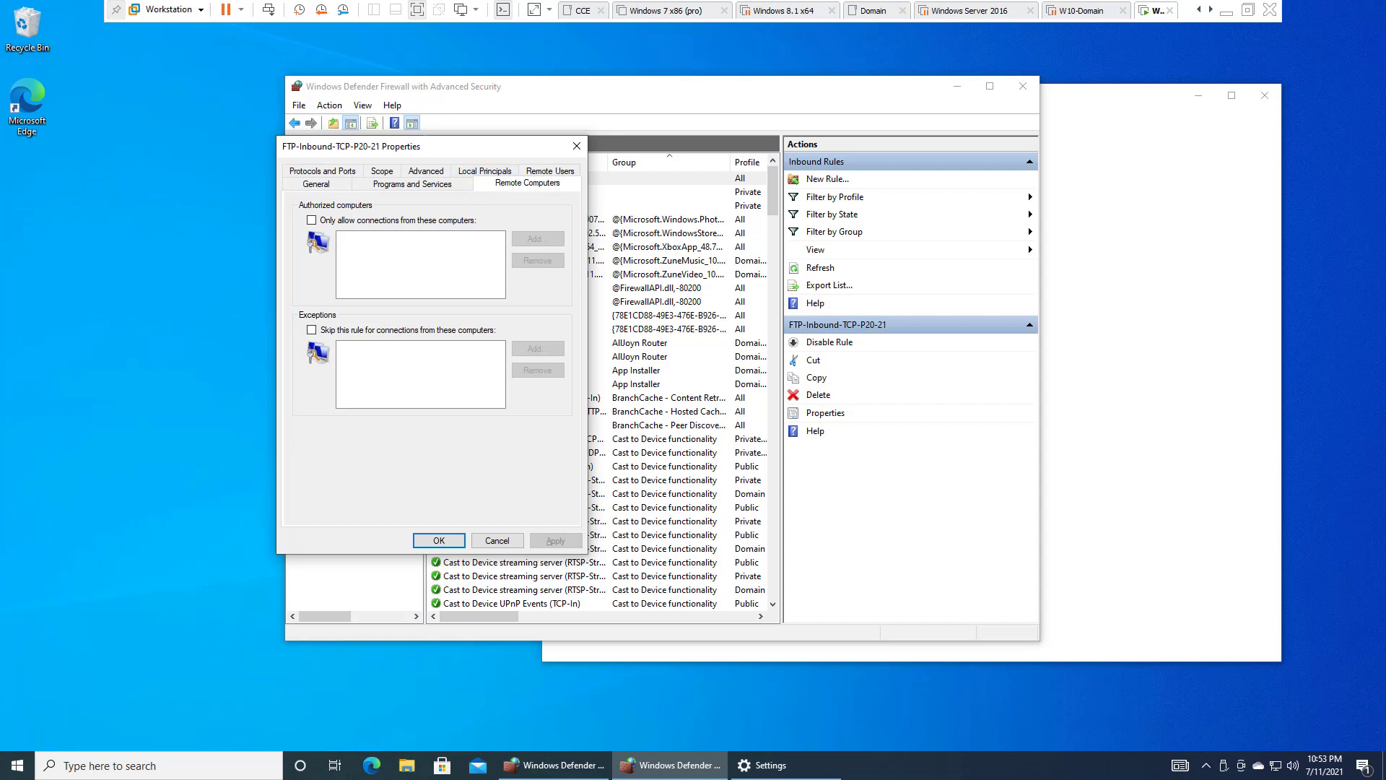
left_click(417, 185)
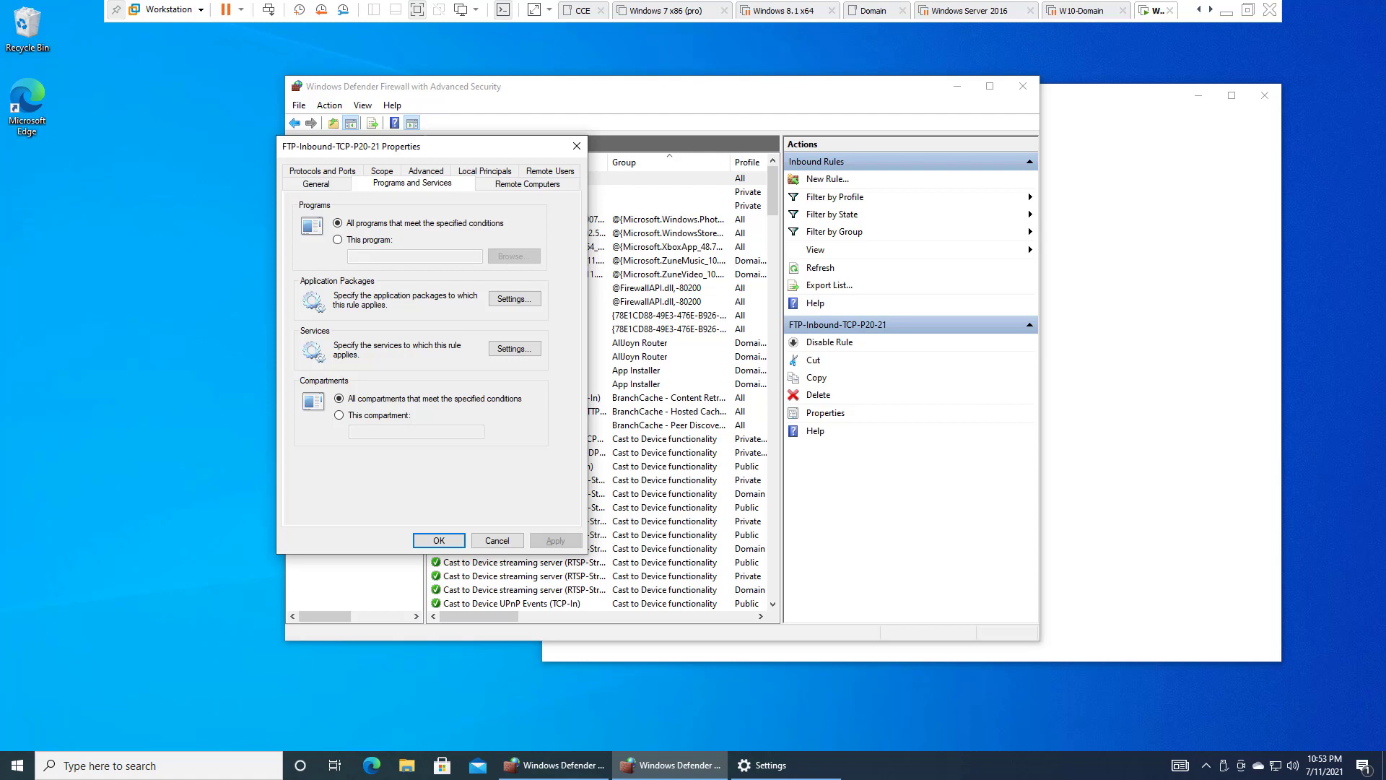
Try restricting the FTP rule's remote scope to specific IP addresses, set it back to any IP address, and cancel the properties.
left_click(382, 171)
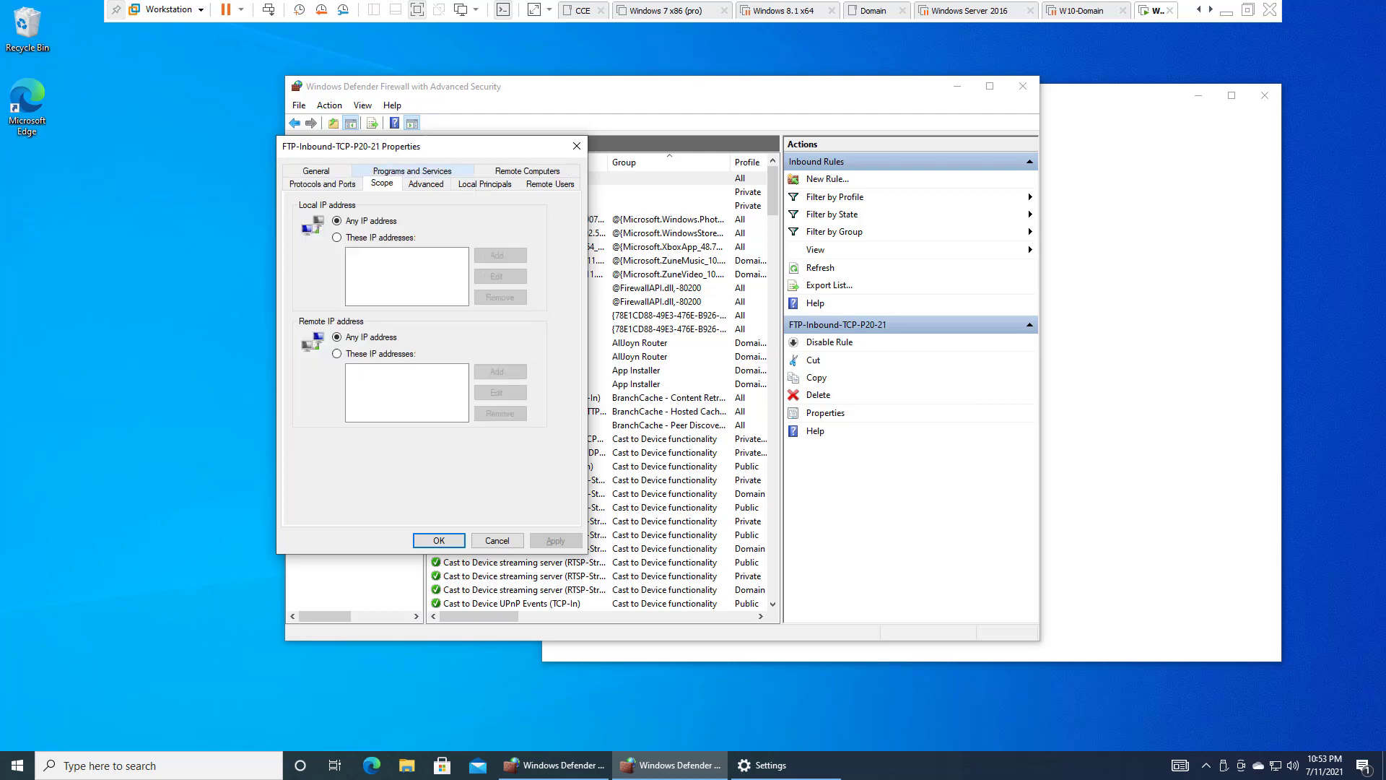
left_click(336, 353)
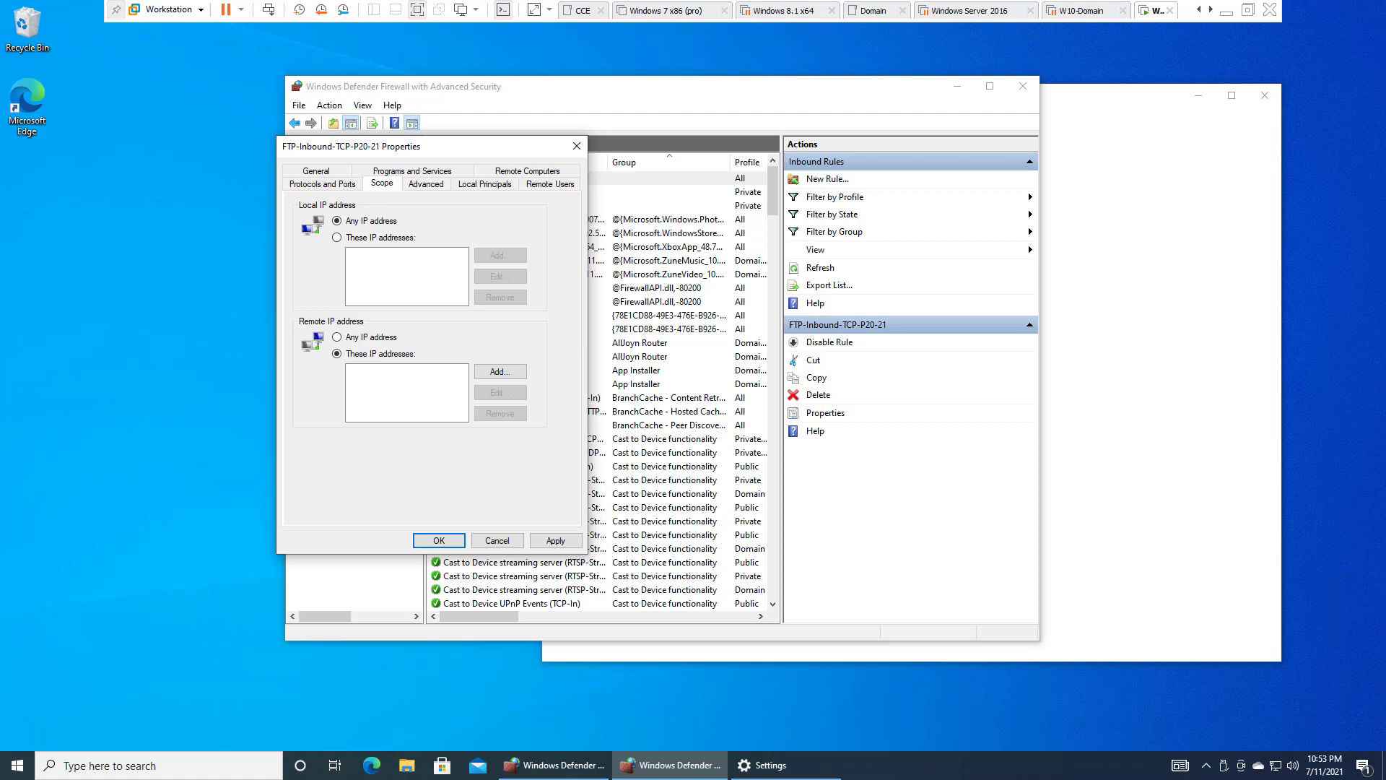
left_click(338, 337)
left_click(497, 541)
Review the firewall console's Connection Security Rules and its Monitoring overview.
left_click(339, 195)
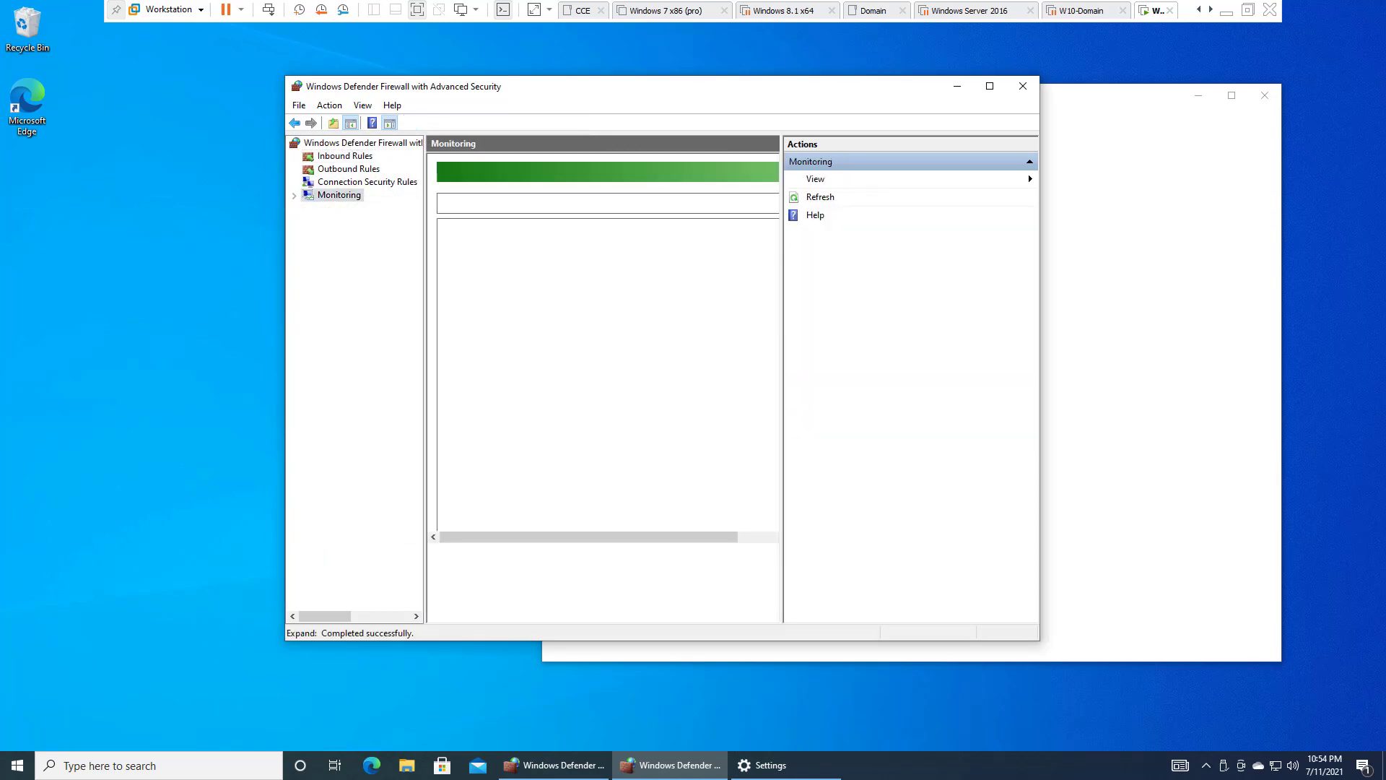
left_click(367, 182)
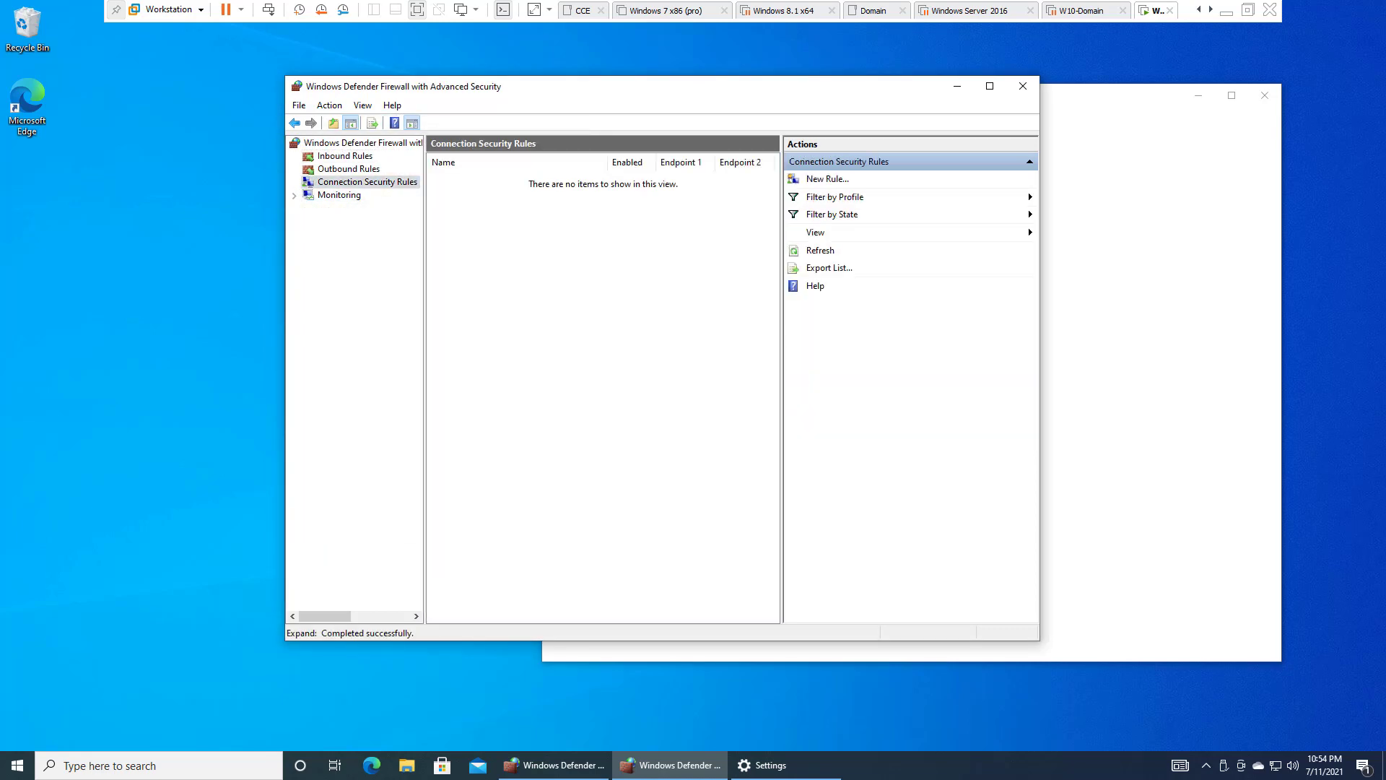
left_click(340, 195)
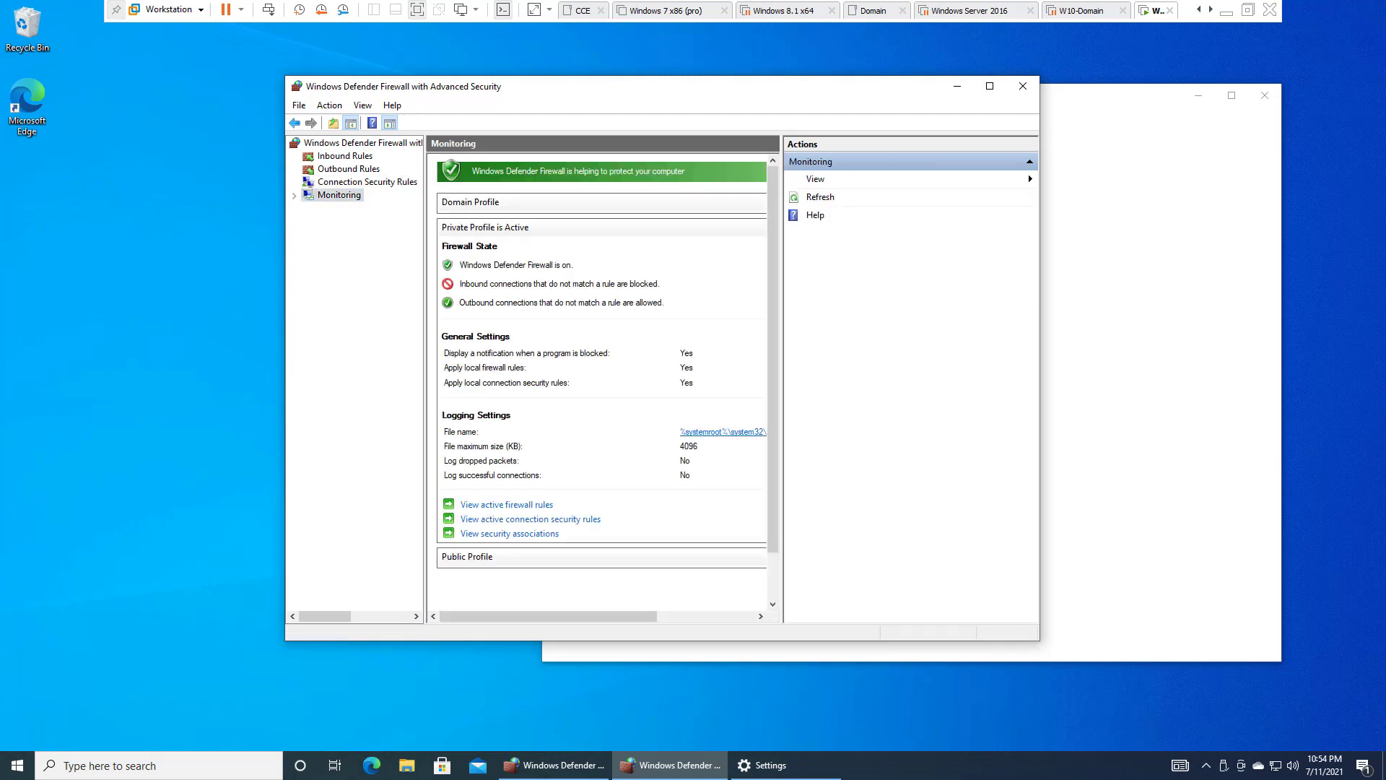
left_click(367, 182)
left_click(339, 195)
Examine the Main Mode and Quick Mode security associations and the active firewall rules under Monitoring.
left_click(294, 196)
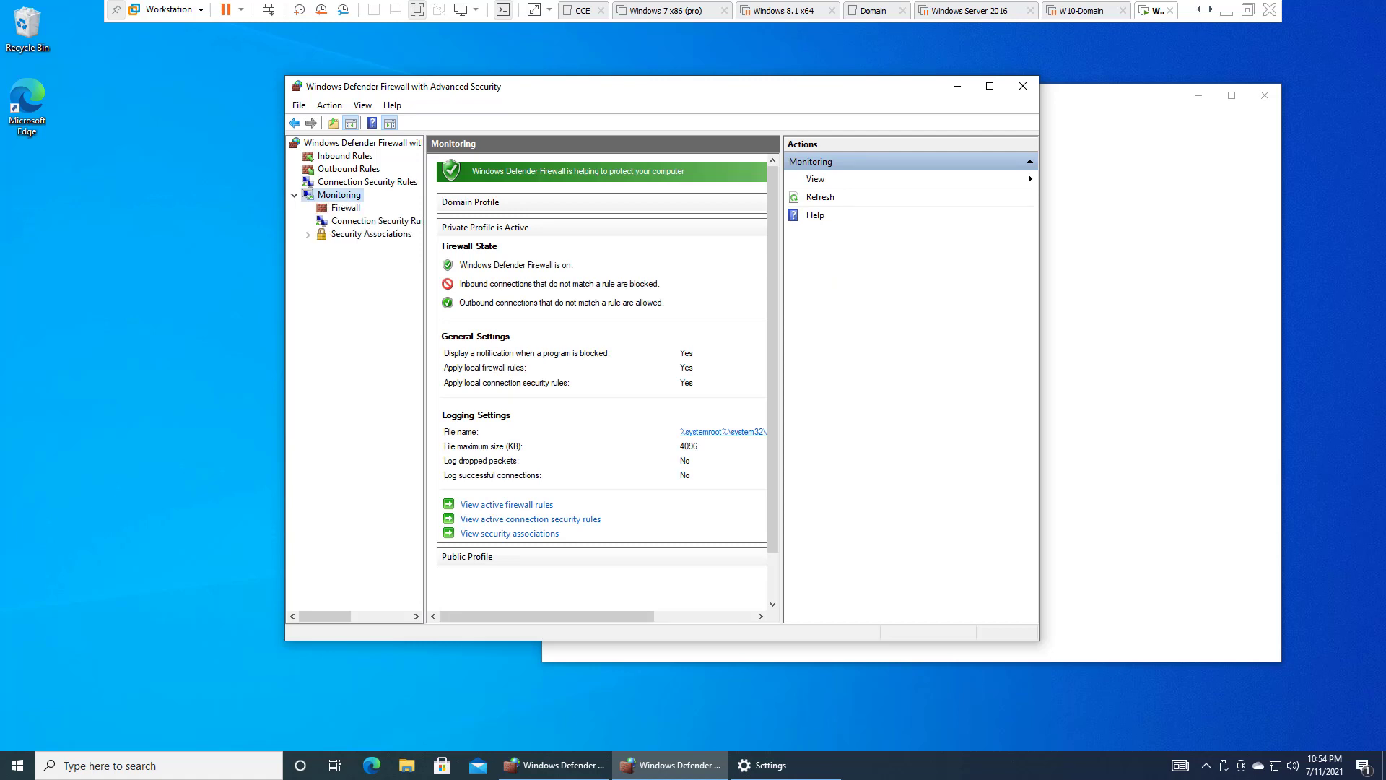
left_click(307, 235)
left_click(367, 247)
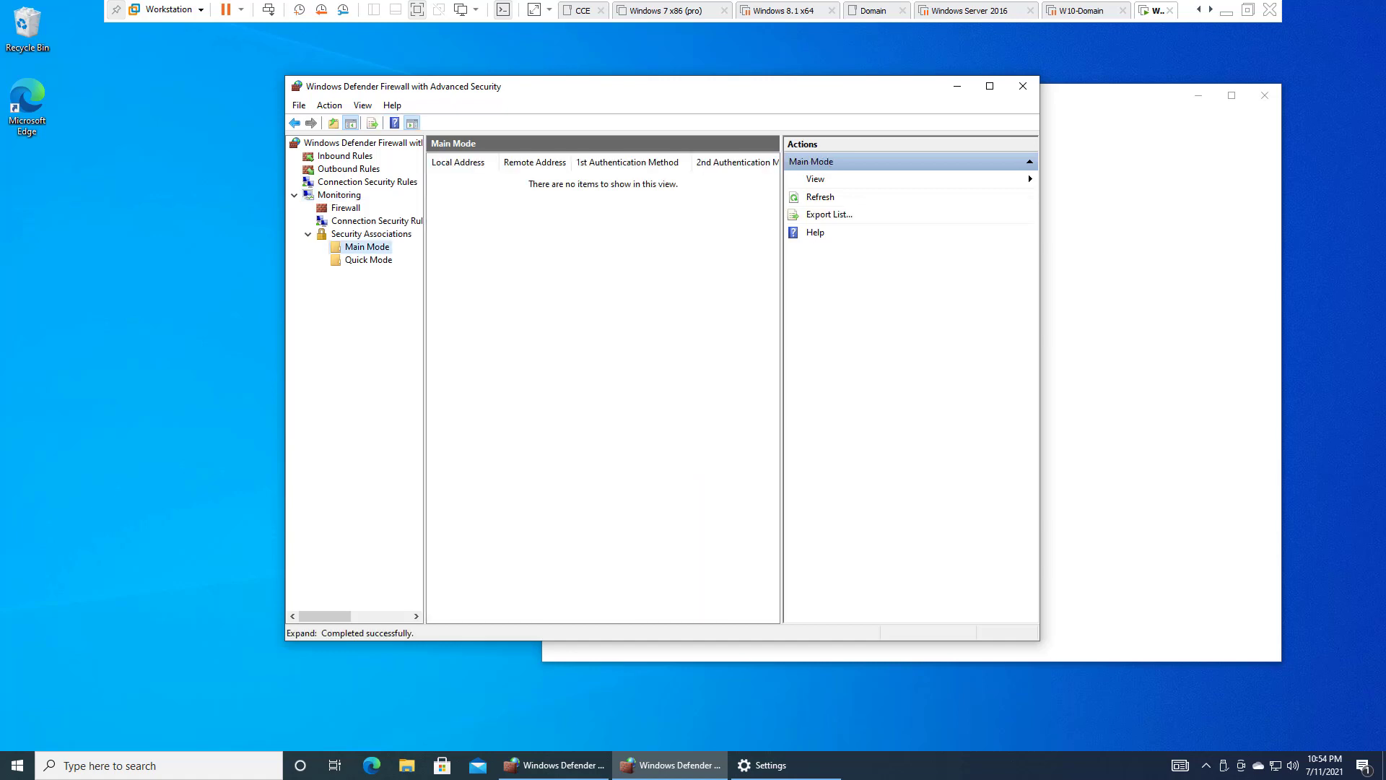
left_click(369, 260)
left_click(367, 247)
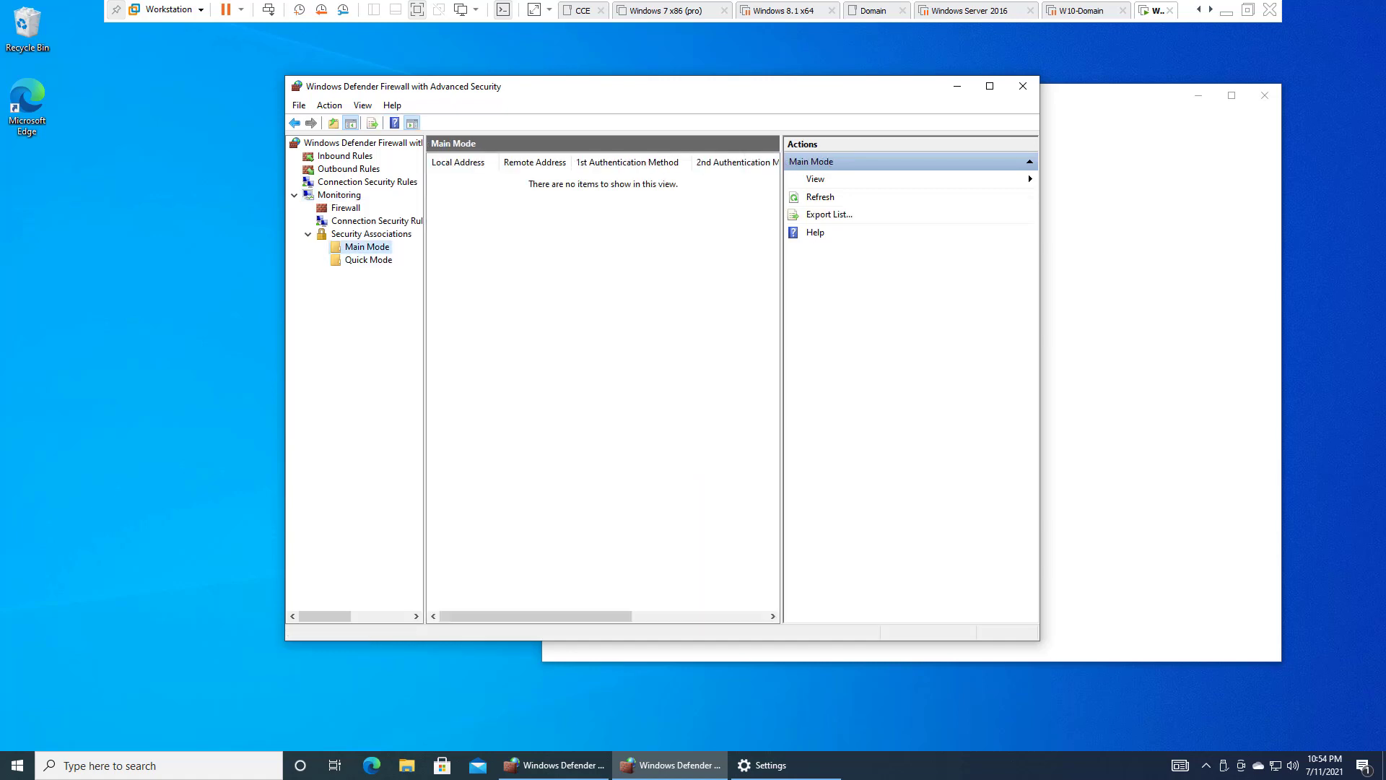
left_click(368, 260)
left_click(366, 247)
left_click(368, 260)
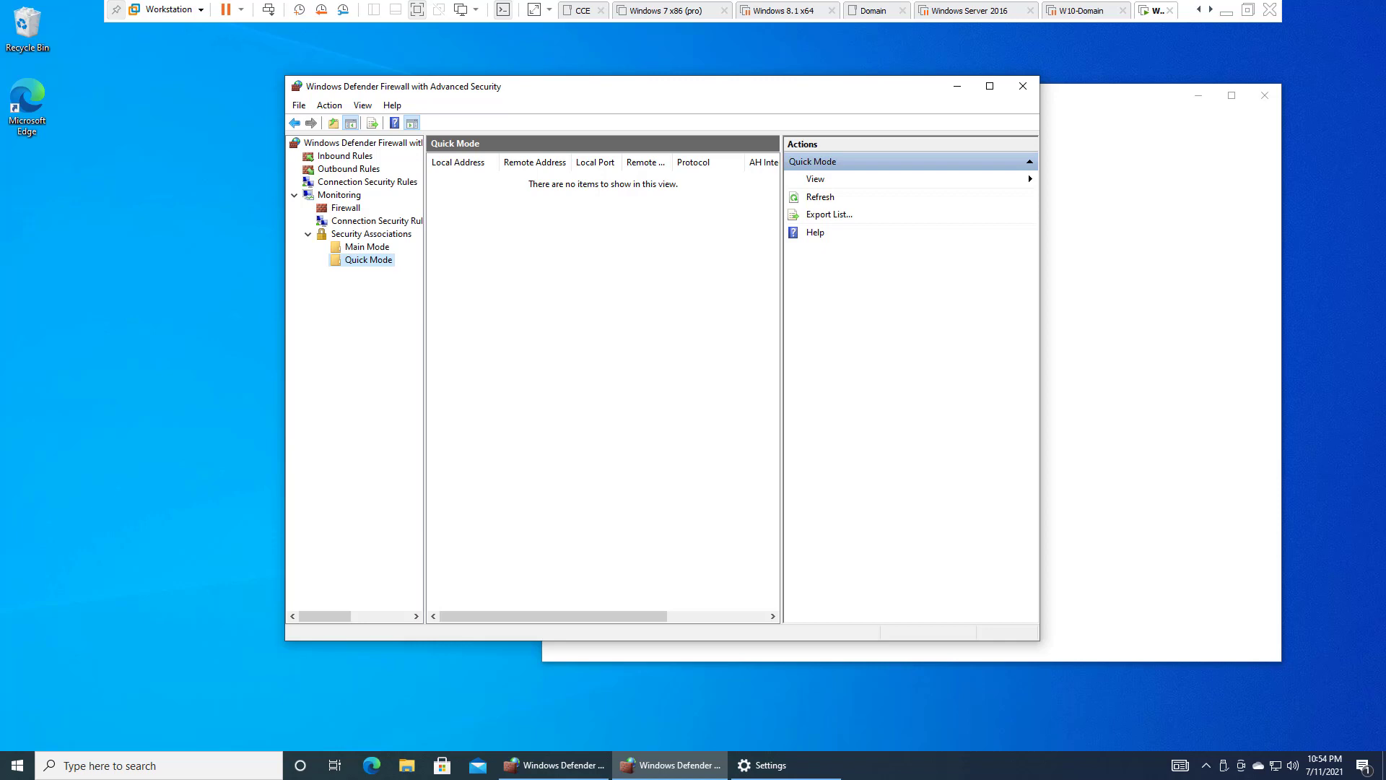
left_click(346, 208)
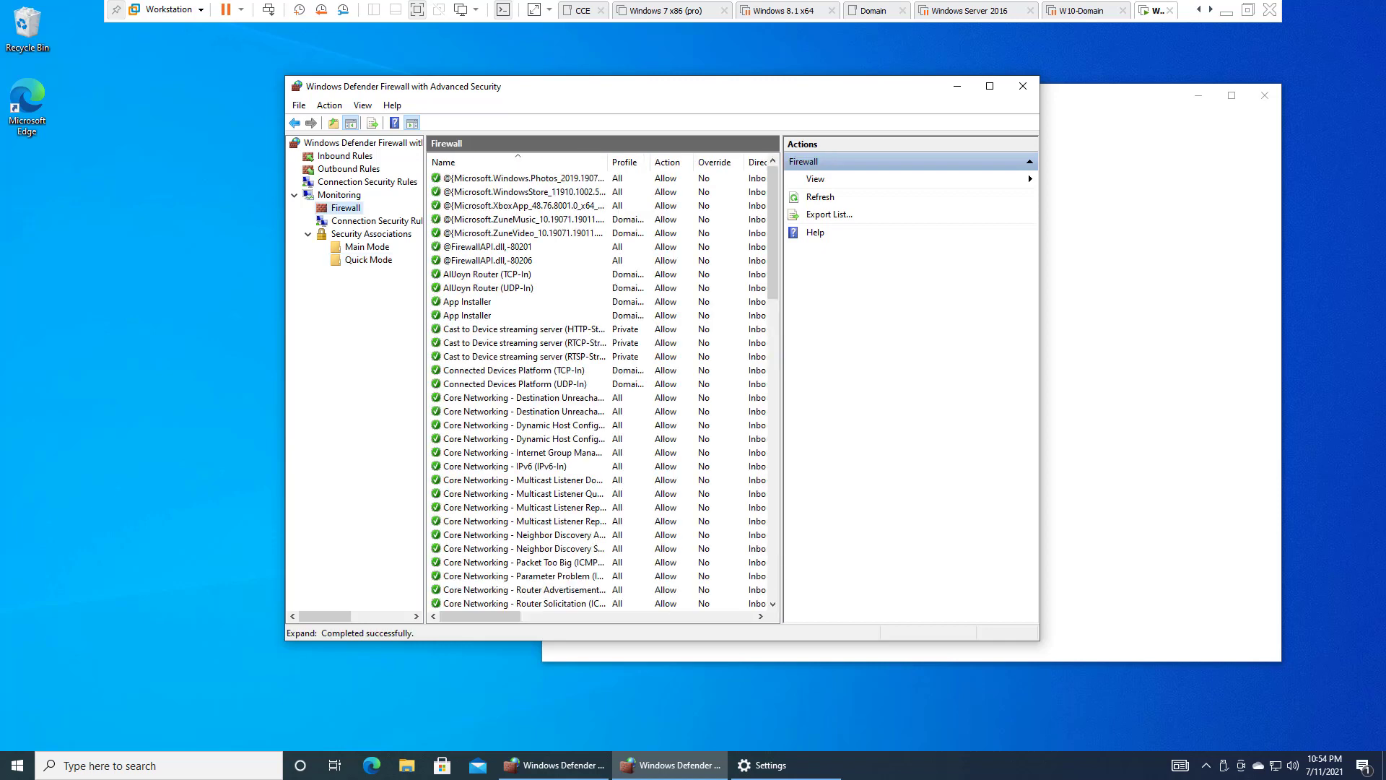